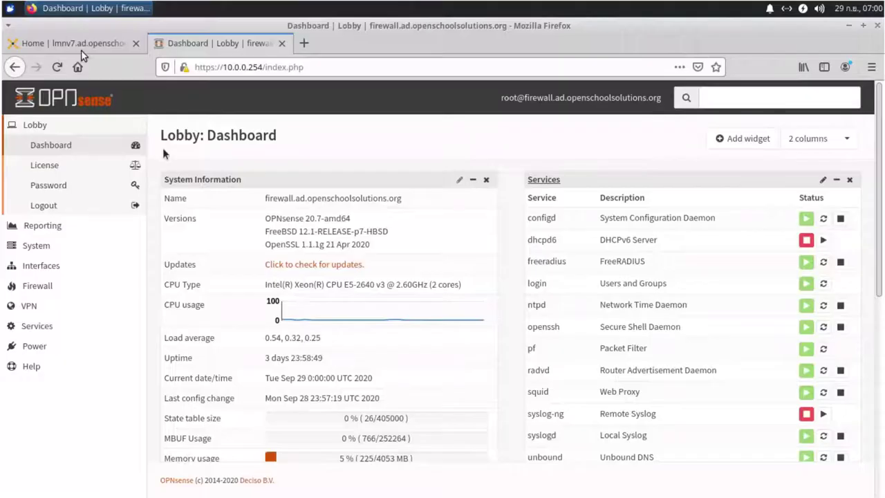
- Enable the 'Allow entire LAN' rule under Firewall > Rules > LAN and apply the changes
left_click(48, 289)
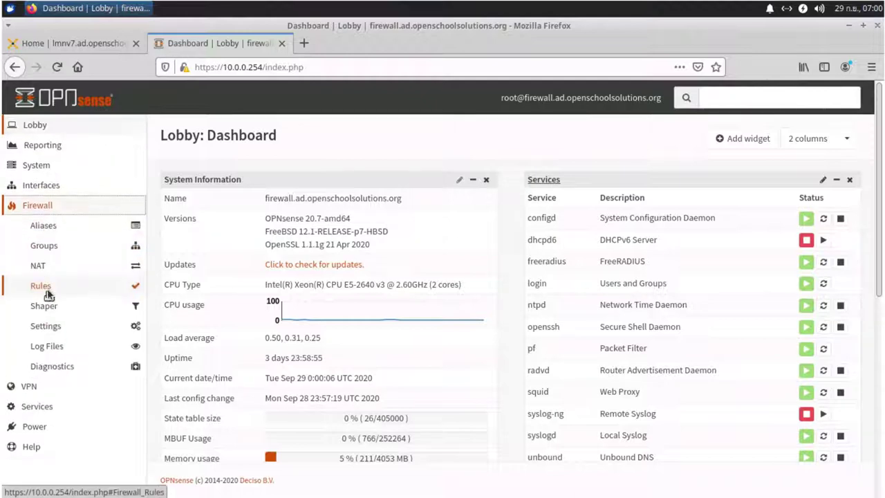
left_click(47, 288)
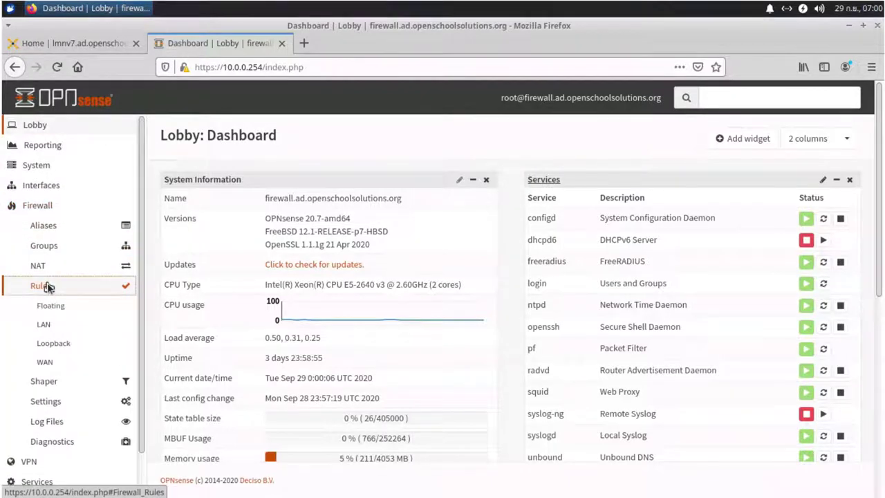
left_click(45, 326)
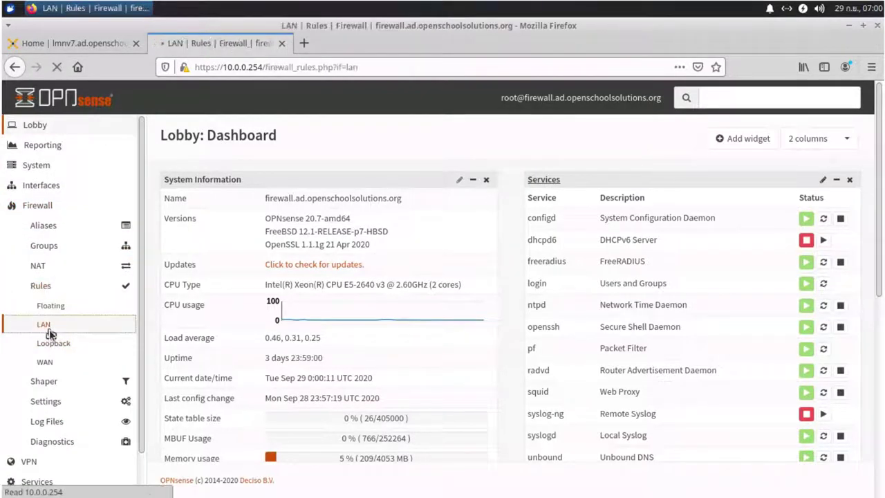
scroll(415, 329, "down", 1)
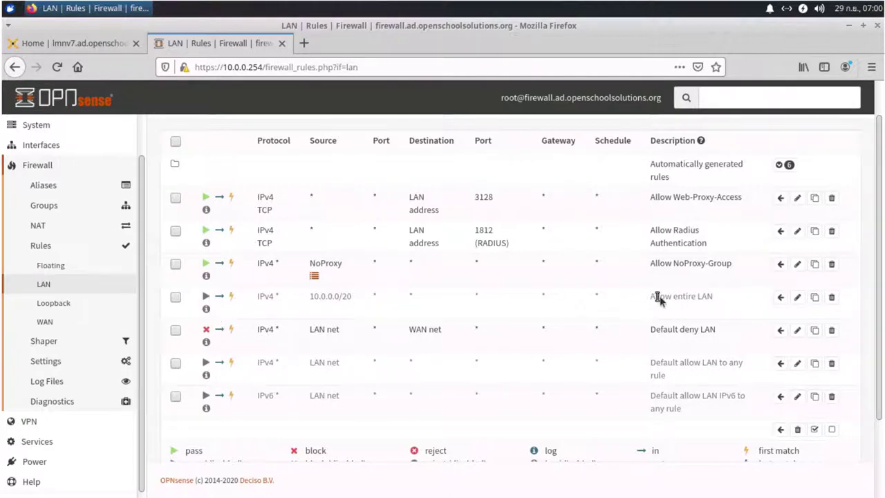
left_click(206, 298)
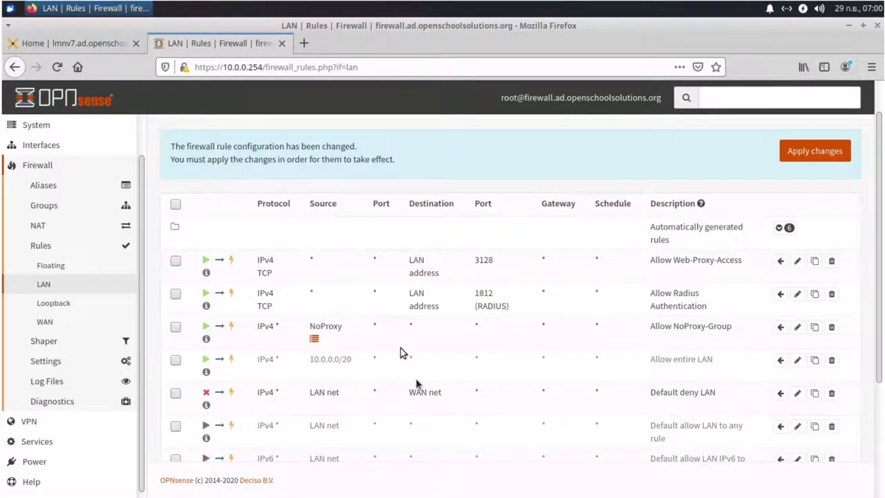
left_click(806, 159)
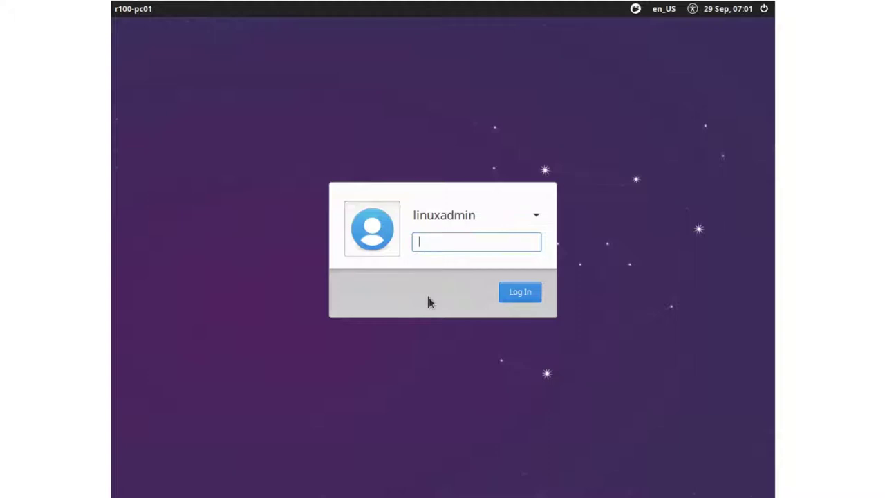
- Log in with the local admin password and launch Terminal Emulator from the Whisker menu
type("•••••••")
key("Return")
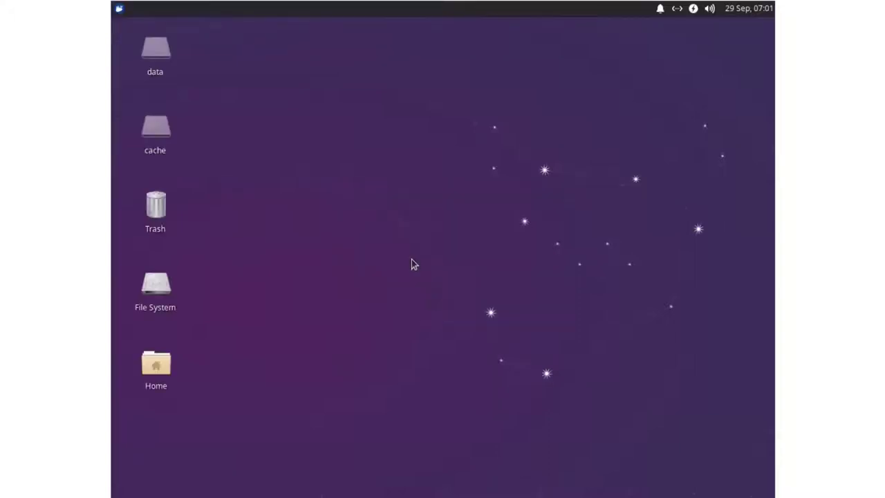
left_click(117, 10)
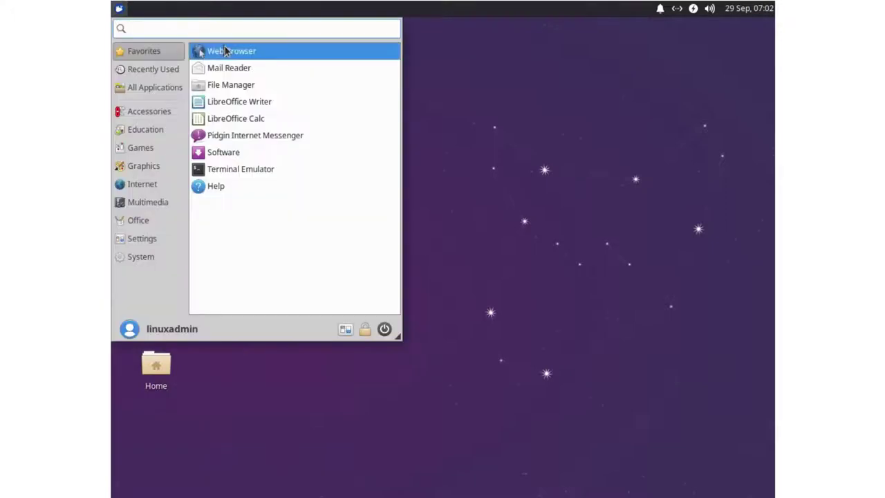
type("terminal")
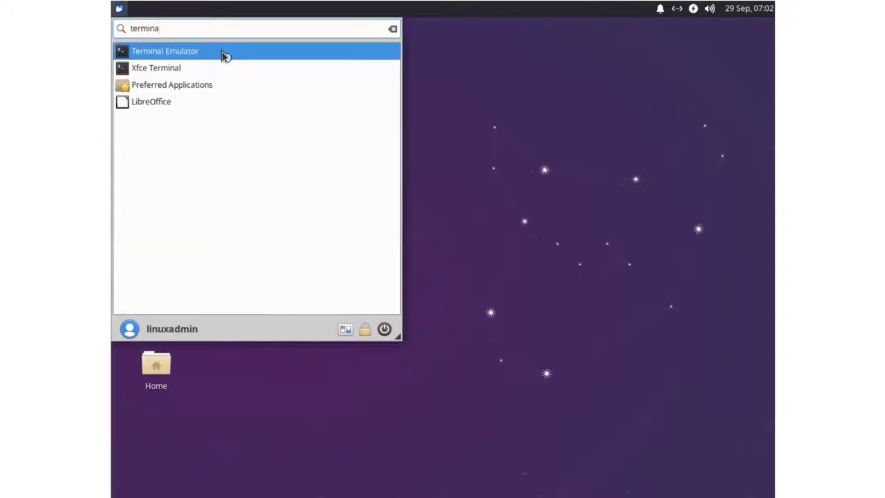
left_click(223, 53)
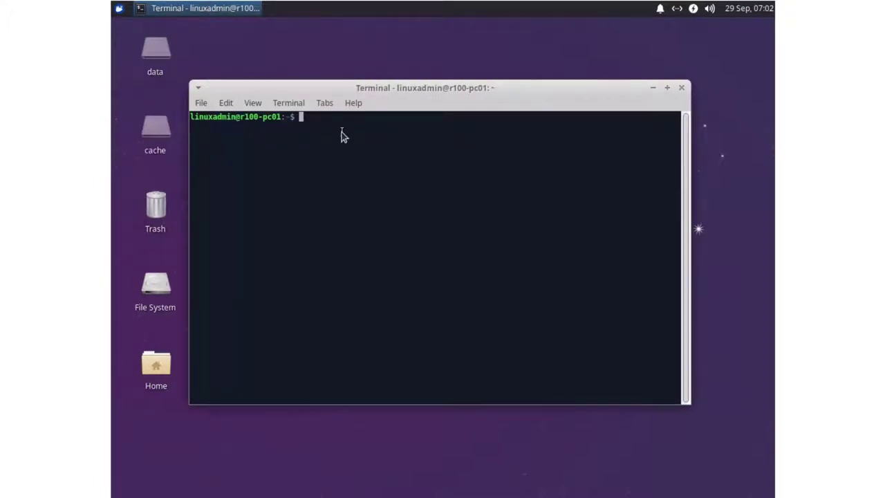
- Open /etc/default/grub in nano with sudo
type("sudo ")
type("nano ")
type("/etc/")
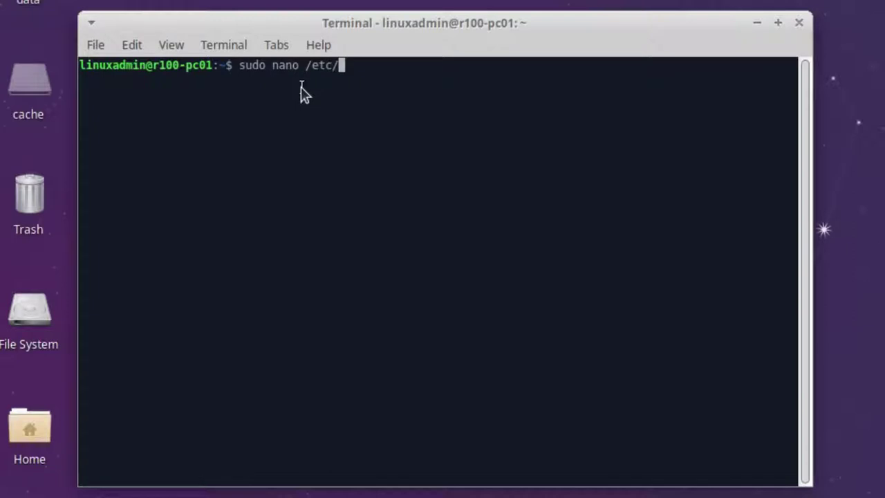
type("def")
key("Tab")
type("grrub")
key("BackSpace")
key("BackSpace")
key("BackSpace")
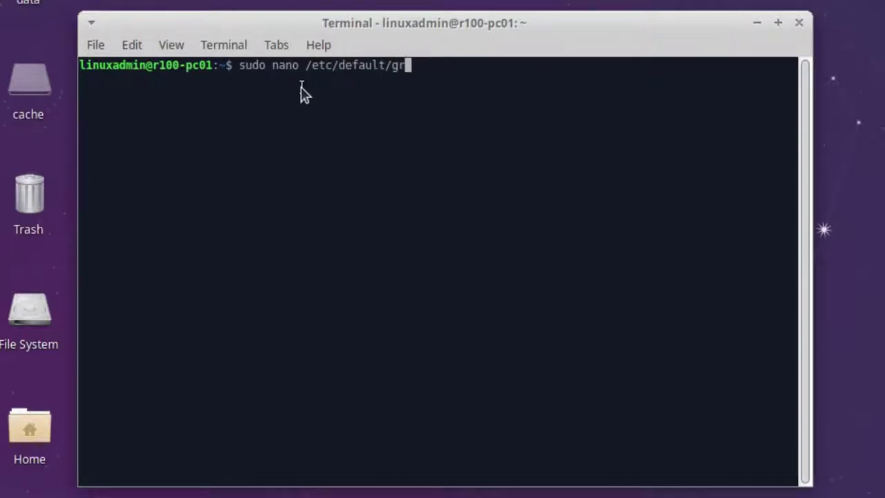
type("ub")
key("Return")
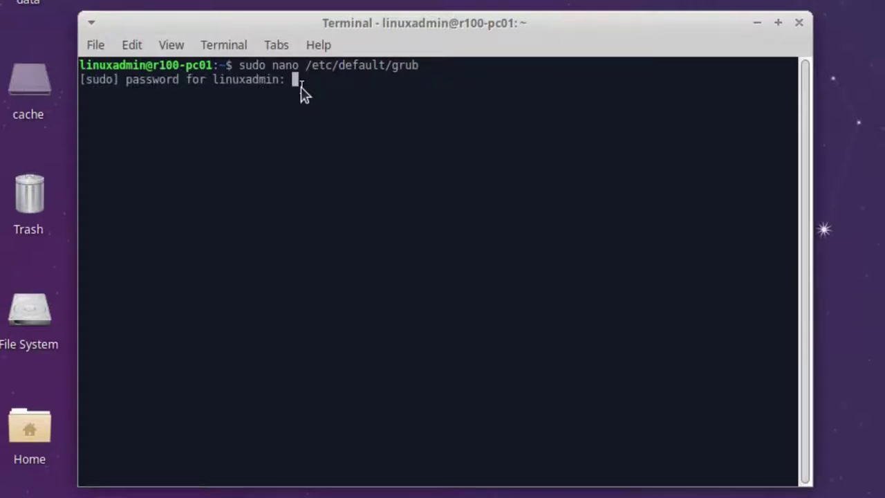
key("Return")
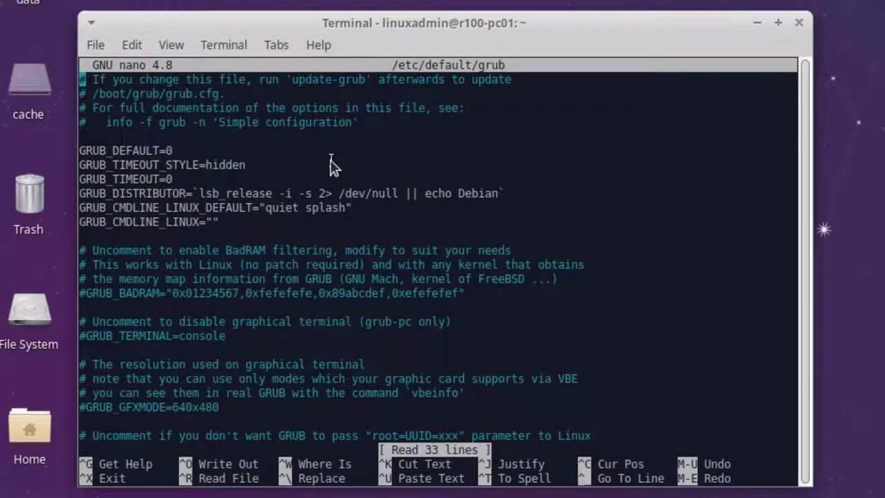
- Uncomment the GRUB_DISABLE_LINUX_UUID=true line and save the file
key("Down")
key("Down")
key("Down")
key("Down")
key("Down")
key("Down")
key("Down")
key("Down")
key("Down")
key("Down")
key("Down")
key("Down")
key("Down")
key("Down")
key("Down")
key("Down")
key("Down")
key("Down")
key("Down")
key("Down")
key("Down")
key("Down")
key("Down")
key("Down")
key("Down")
key("Down")
key("Down")
key("Down")
key("Down")
key("Down")
key("Up")
key("Up")
key("Up")
key("Up")
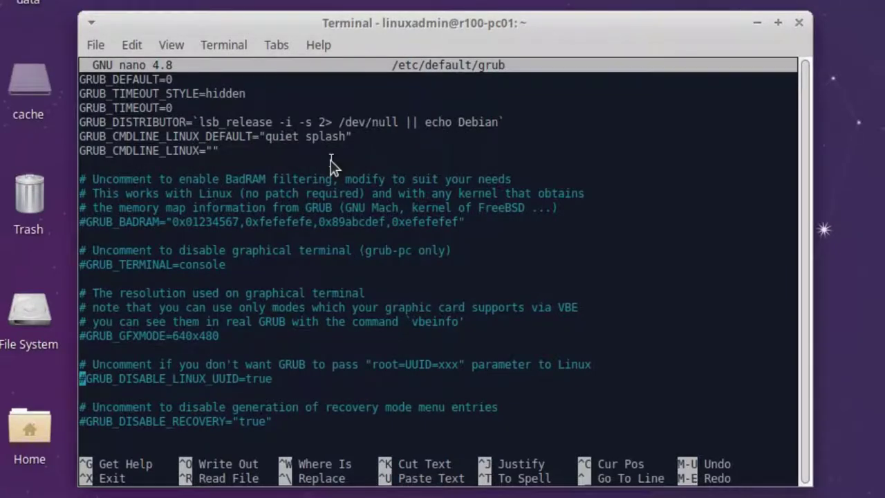
key("Delete")
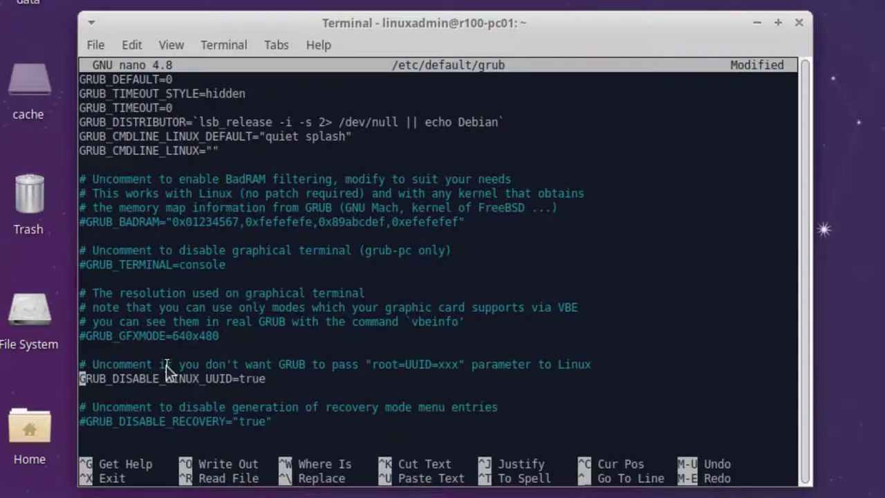
key("ctrl+x")
key("y")
key("Return")
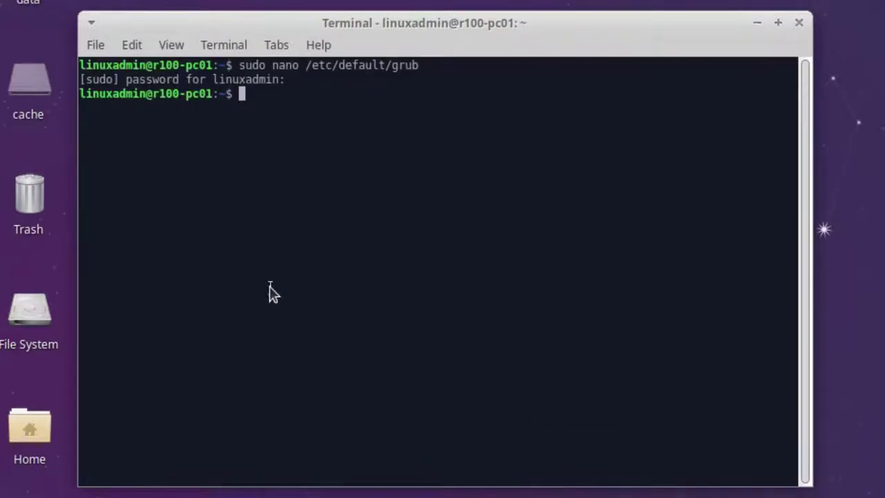
- Open /etc/fstab in nano with sudo
type("sudo na")
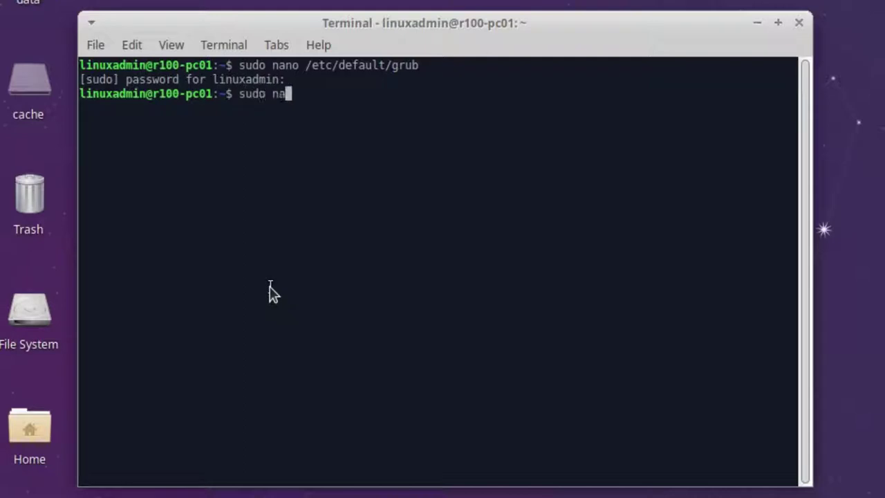
key("Tab")
key("Tab")
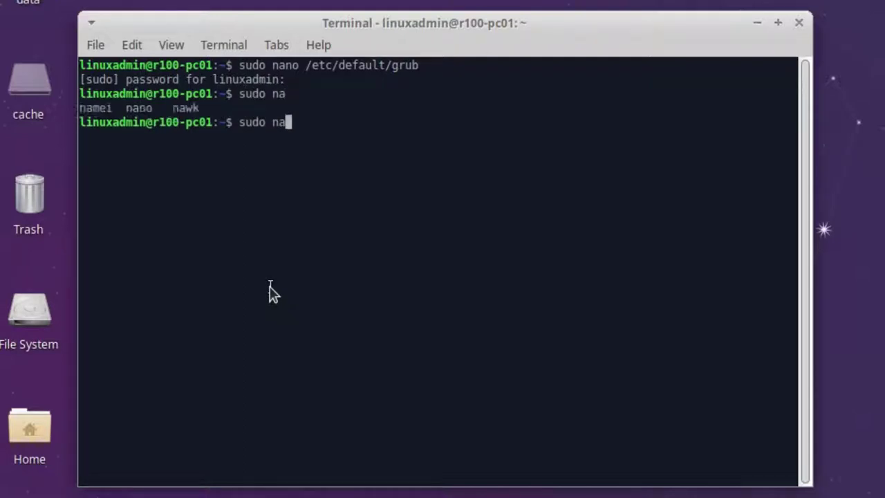
type("n")
key("Tab")
type("/etc/")
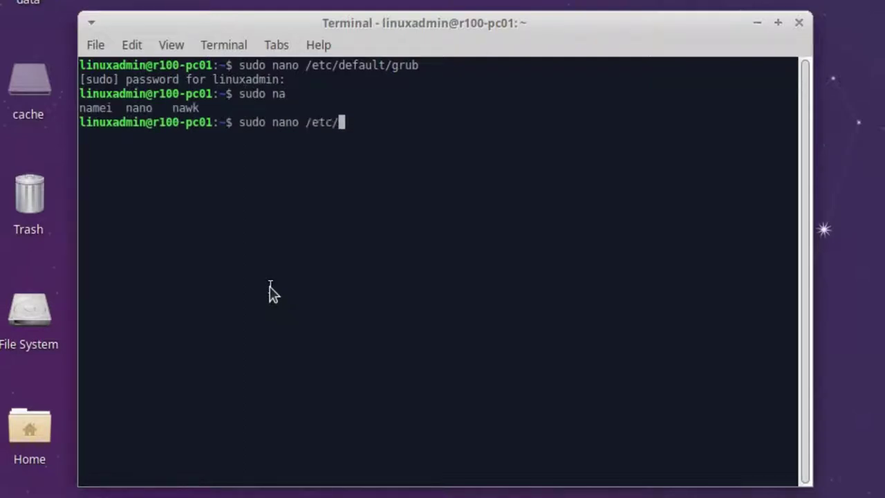
type("fs")
key("Tab")
key("Return")
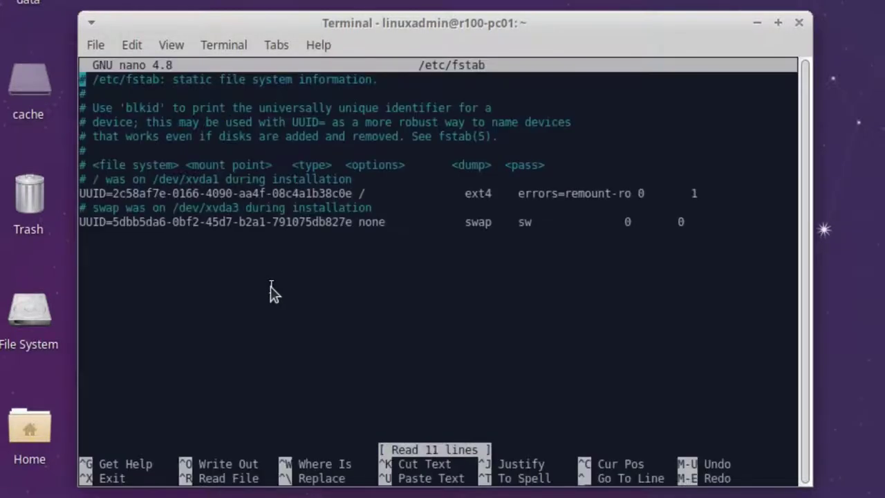
- Replace the root partition's UUID with /dev/xvda1
key("Down")
key("Down")
key("Down")
key("Down")
key("Down")
key("Down")
key("Down")
key("Down")
key("Delete")
key("Delete")
key("Delete")
key("Delete")
key("Delete")
key("Delete")
key("Delete")
key("Delete")
key("Delete")
key("Delete")
key("Delete")
key("Delete")
key("Delete")
key("Delete")
key("Delete")
key("Delete")
key("Delete")
key("Delete")
key("Delete")
key("Delete")
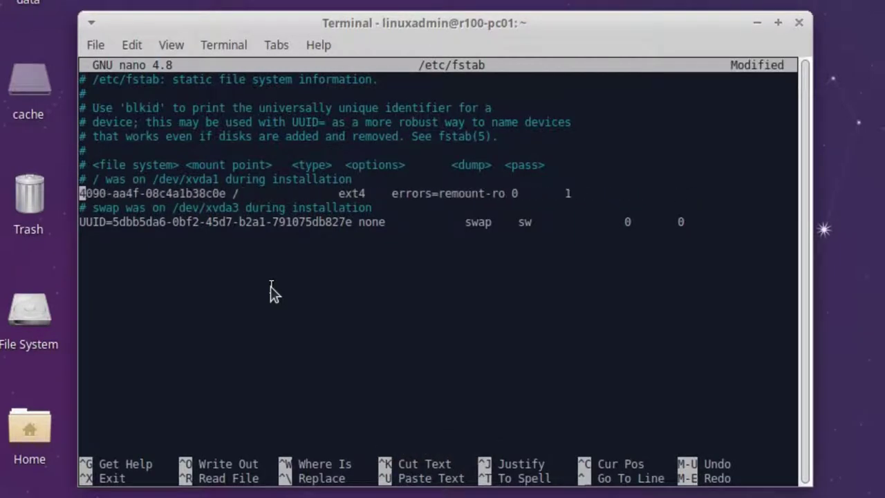
key("Delete")
key("Delete")
key("Delete")
key("Delete")
key("Delete")
key("Delete")
key("Delete")
key("Delete")
key("Delete")
key("Delete")
key("Delete")
key("Delete")
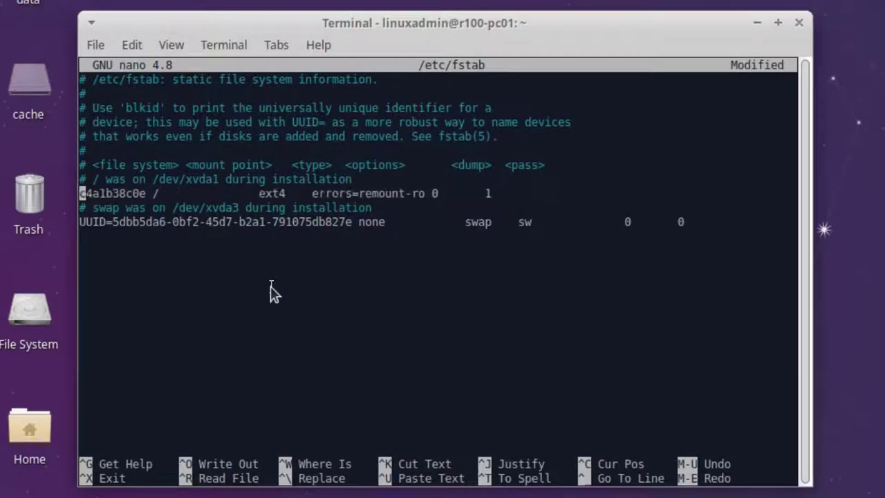
key("Delete")
key("Delete")
key("Delete")
key("Delete")
key("Delete")
key("Delete")
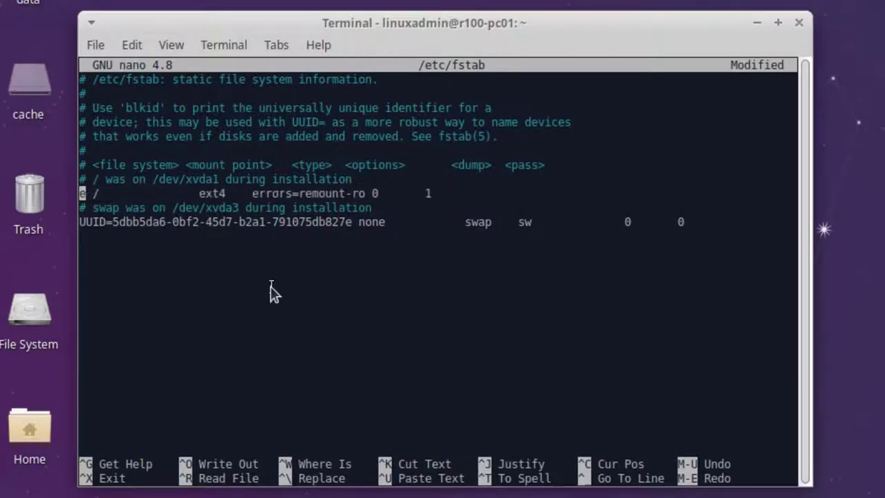
key("Delete")
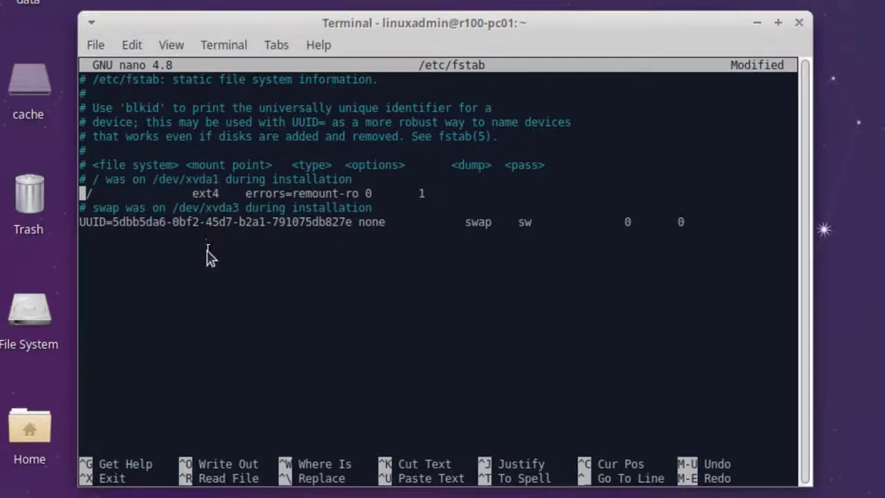
type("/")
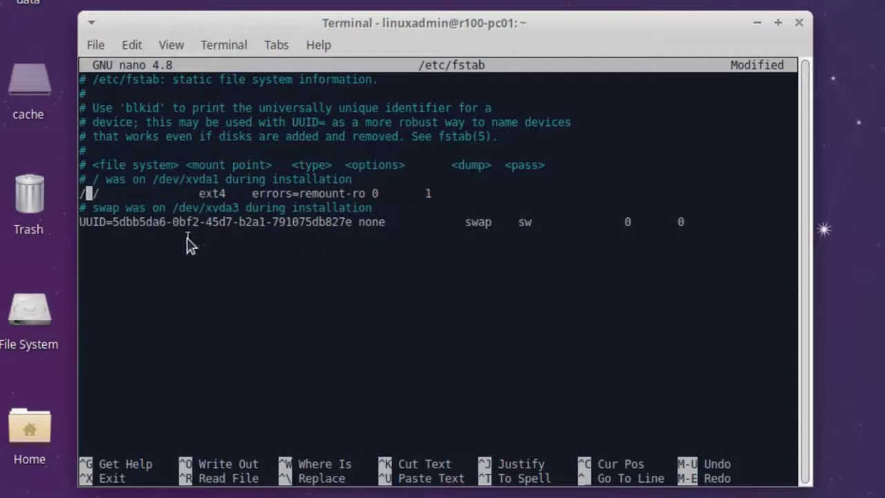
type("dev/")
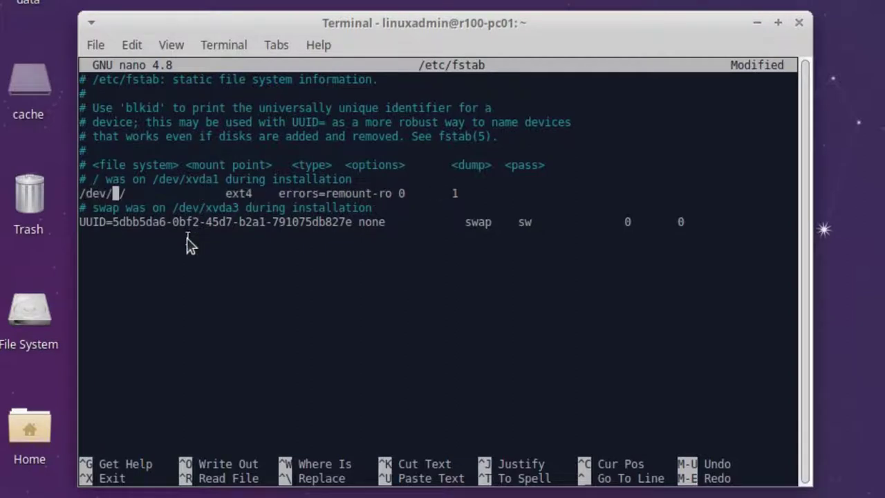
type("x")
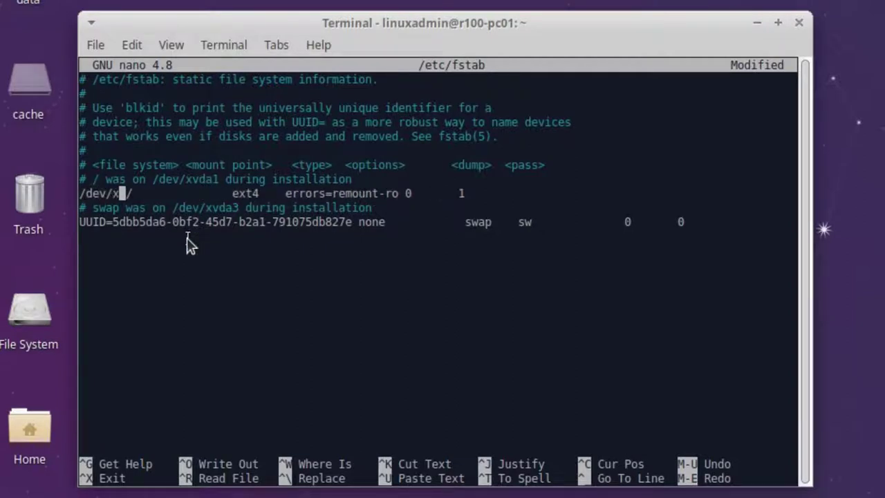
type("vda")
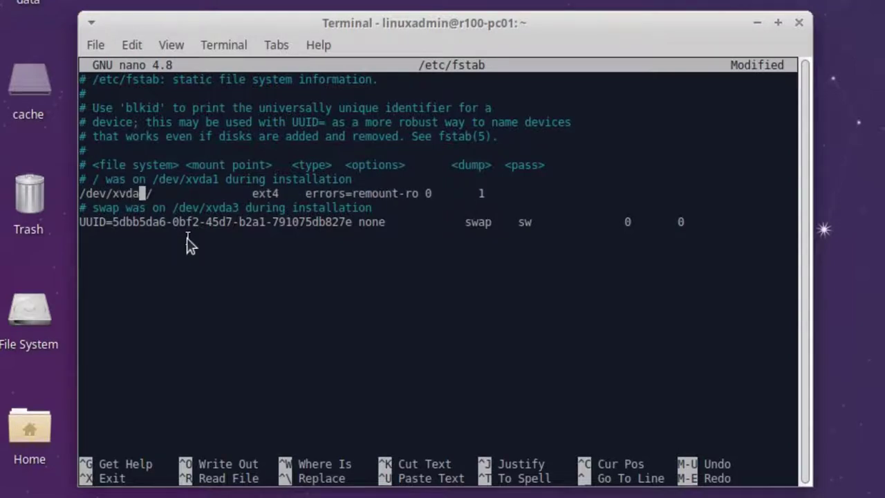
type("1")
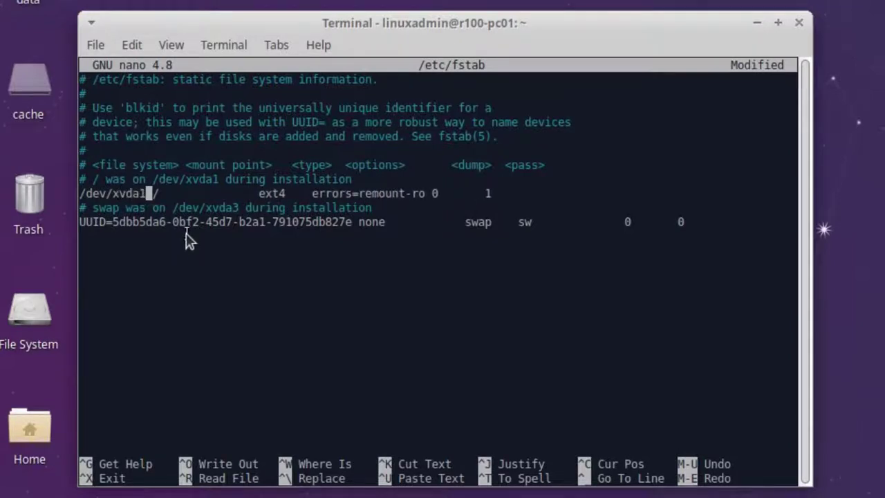
- Replace the swap entry's UUID with /dev/xvda3 and save fstab
key("Down")
key("Left")
key("Left")
key("Left")
key("Left")
key("Down")
key("Left")
key("Left")
key("Left")
key("Left")
key("Left")
key("Left")
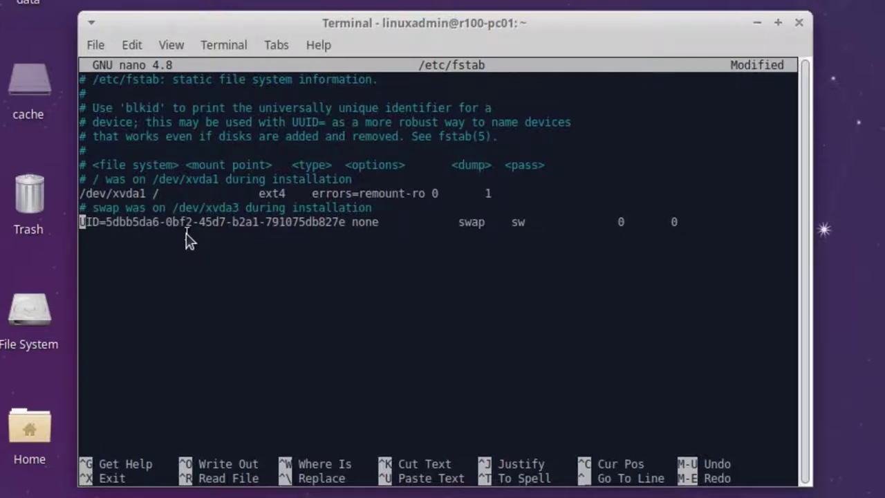
key("Delete")
key("Delete")
key("Delete")
key("Delete")
key("Delete")
key("Delete")
key("Delete")
key("Delete")
key("Delete")
key("Delete")
key("Delete")
key("Delete")
key("Delete")
key("Delete")
key("Delete")
key("Delete")
key("Delete")
key("Delete")
key("Delete")
key("Delete")
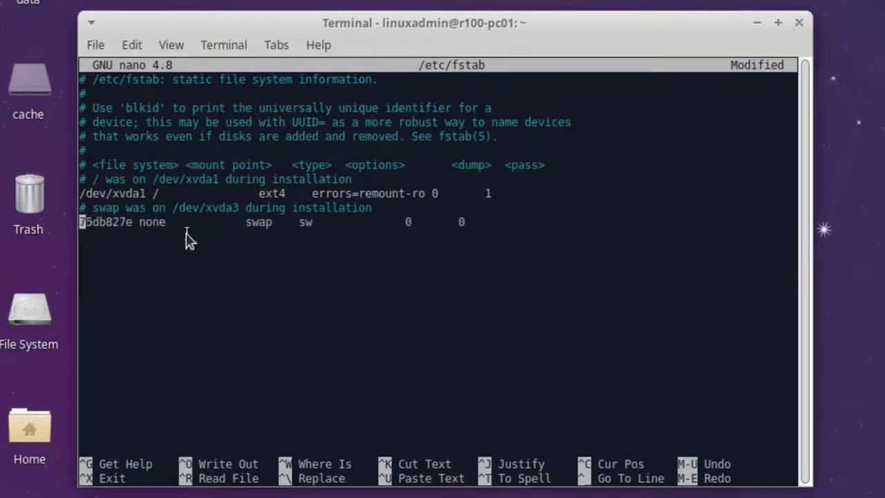
key("Delete")
key("Delete")
key("Delete")
key("Delete")
key("Delete")
key("Delete")
key("Delete")
type("/dev/xvda3")
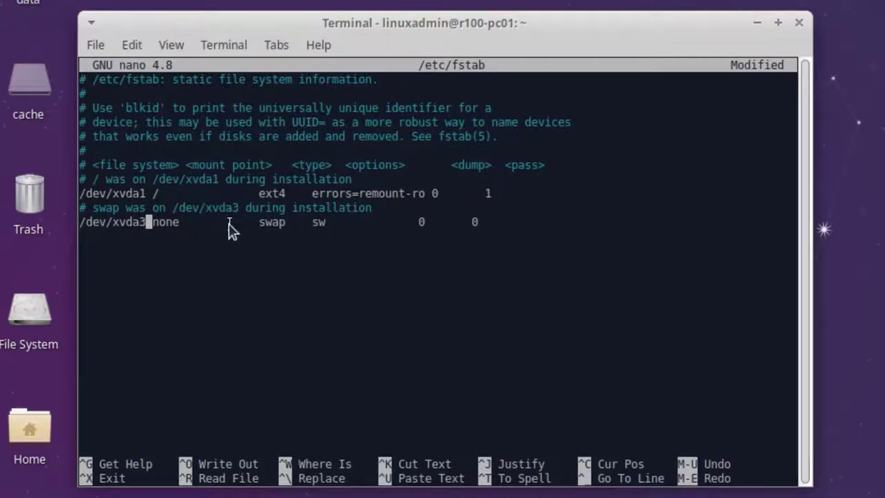
key("ctrl+x")
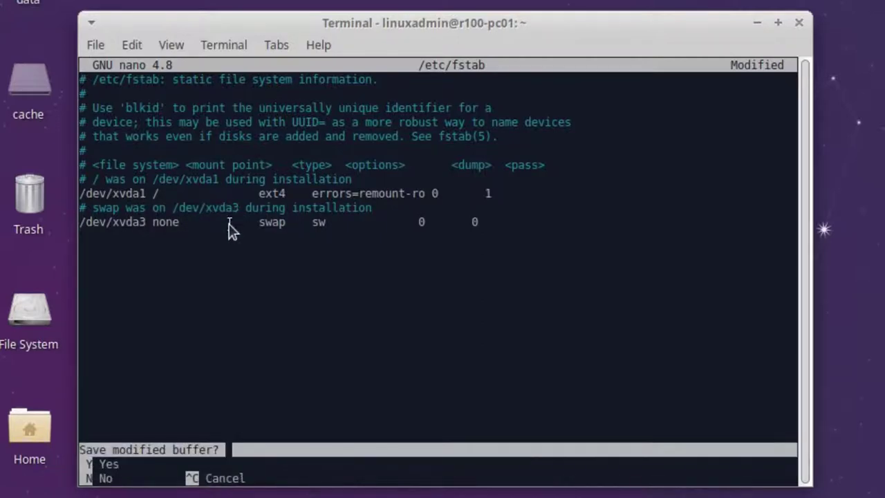
key("y")
key("Return")
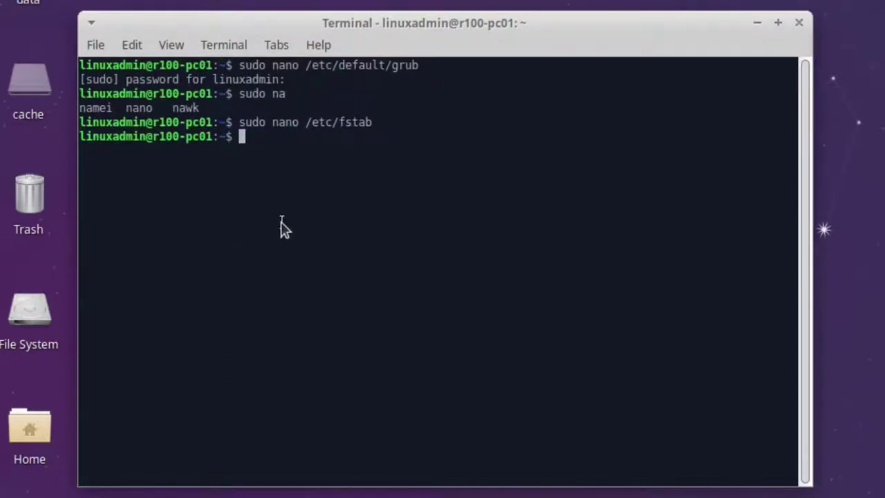
- Run sudo update-grub to rebuild the GRUB config, then start a sudo nano command under /etc/initramfs-tools
type("sud")
key("BackSpace")
type("o update")
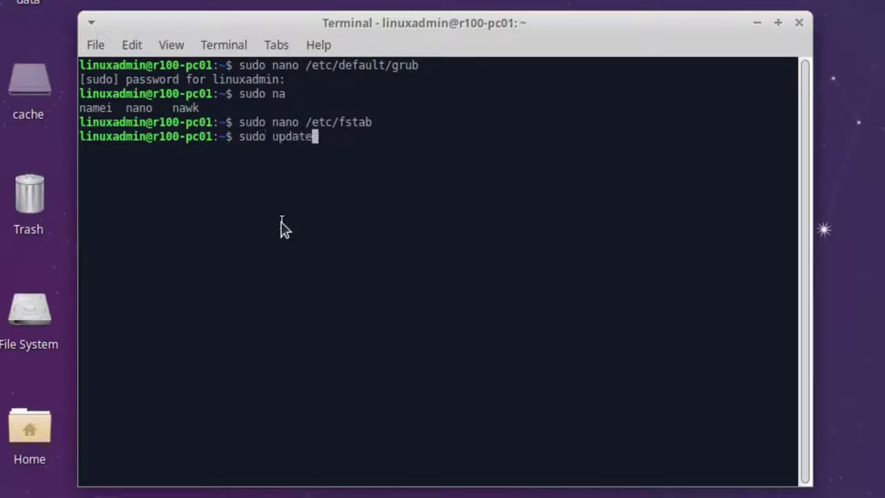
type("-grub")
key("Return")
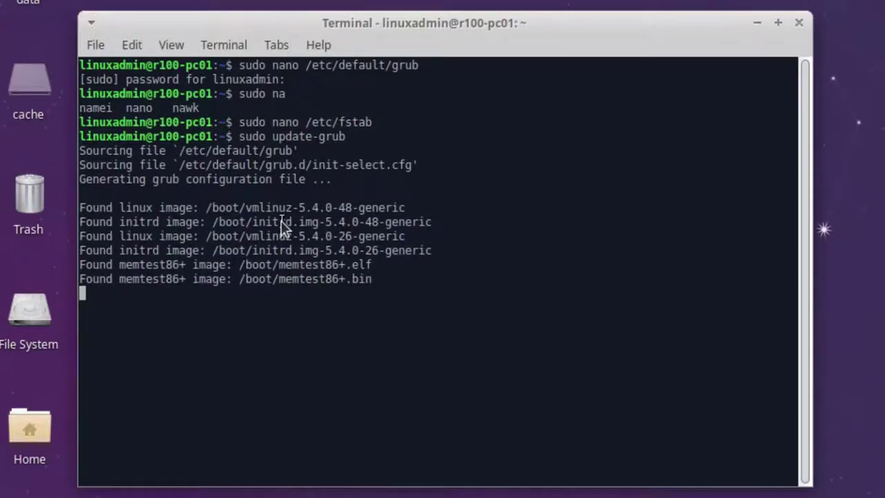
key("Return")
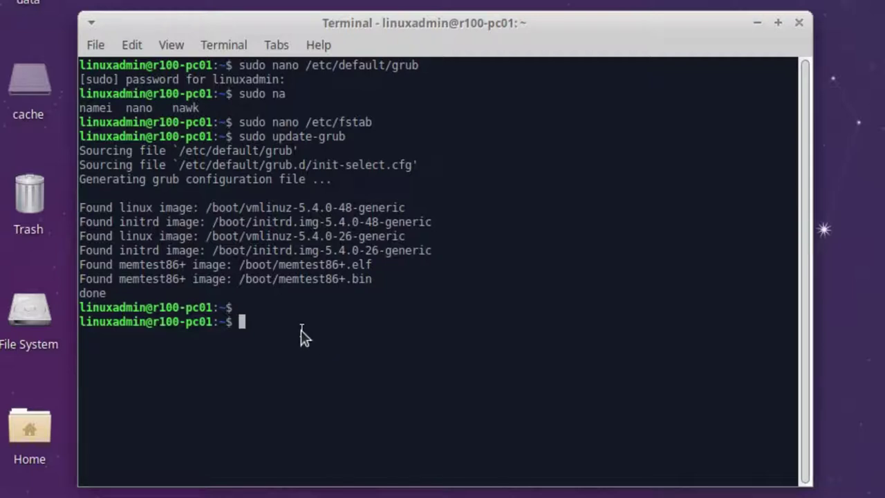
type("sudo nano /etc/")
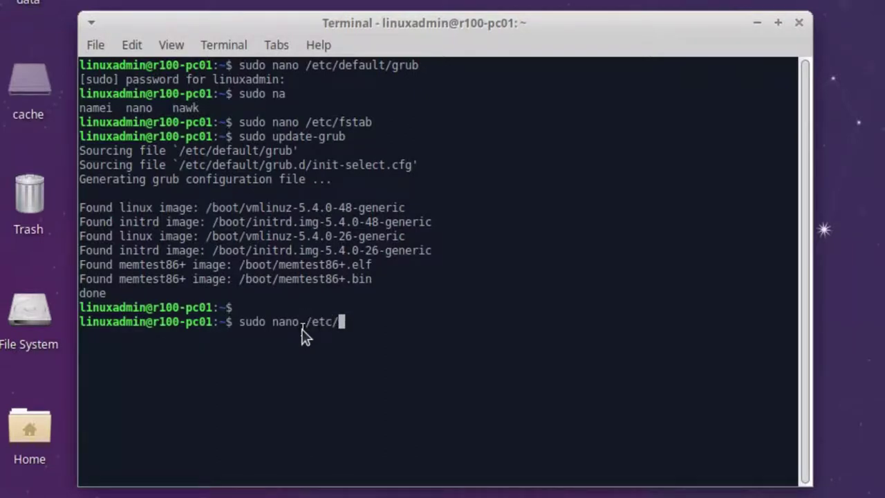
type("initr")
- Create /etc/initramfs-tools/conf.d/resume containing RESUME=none and save it
key("Tab")
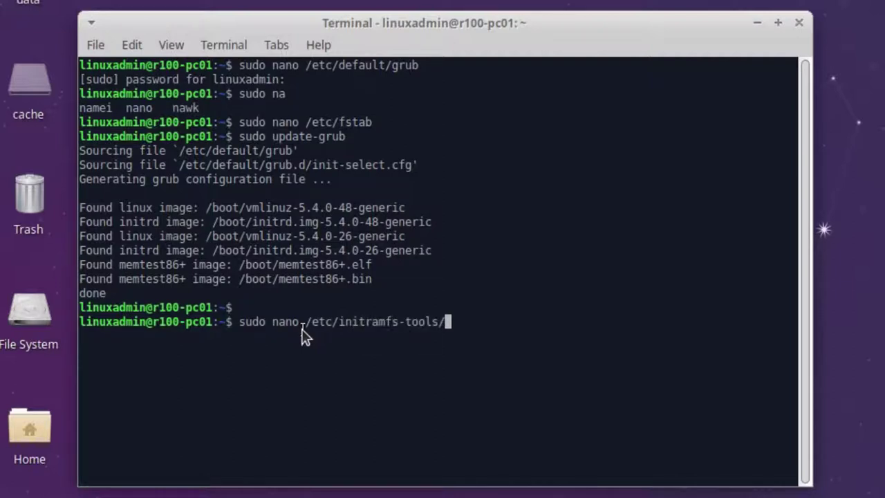
type("conf.d/")
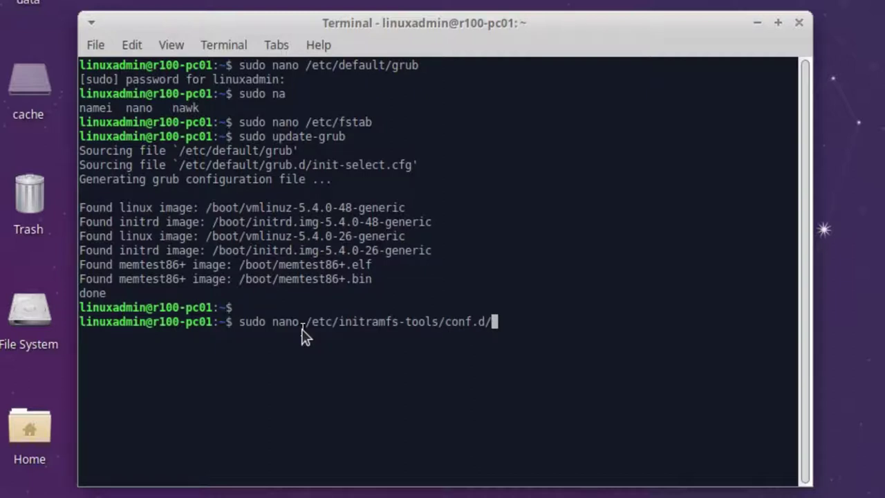
type("resume")
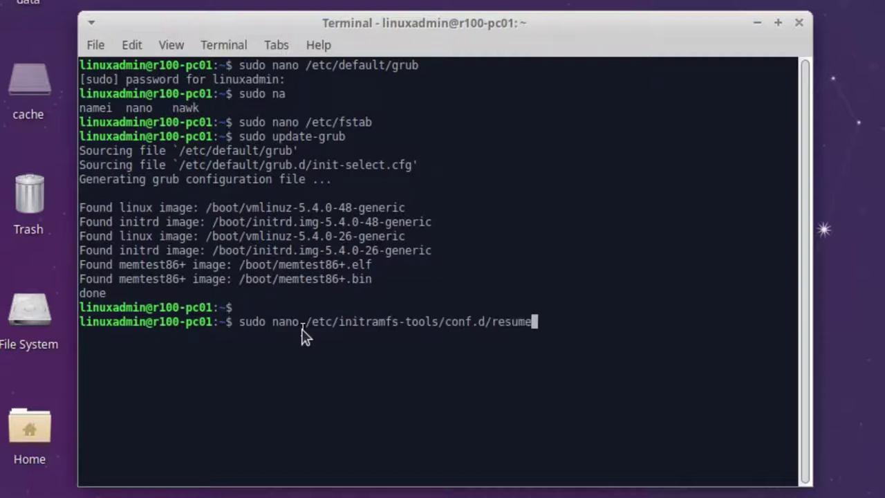
key("Return")
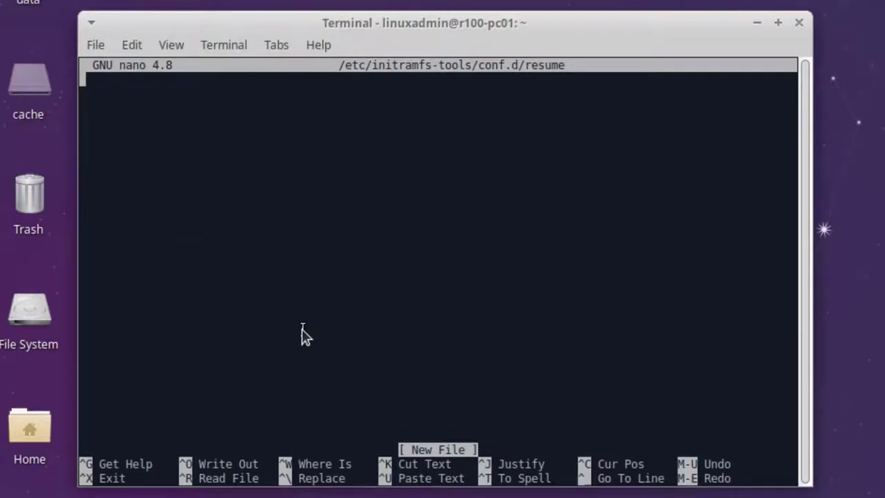
type("RESU")
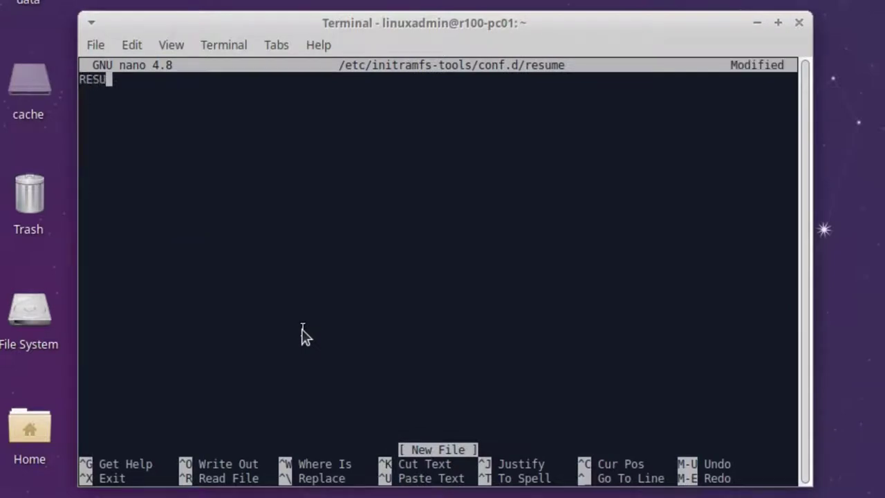
type("ME=none")
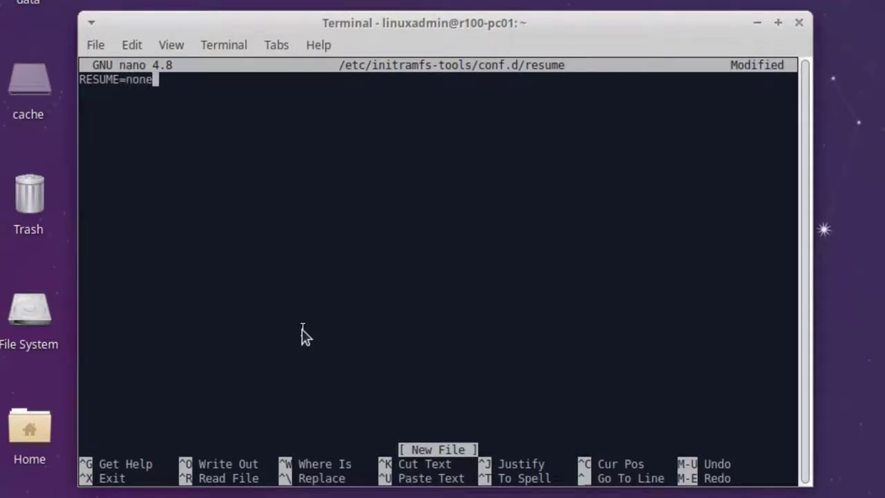
key("ctrl+x")
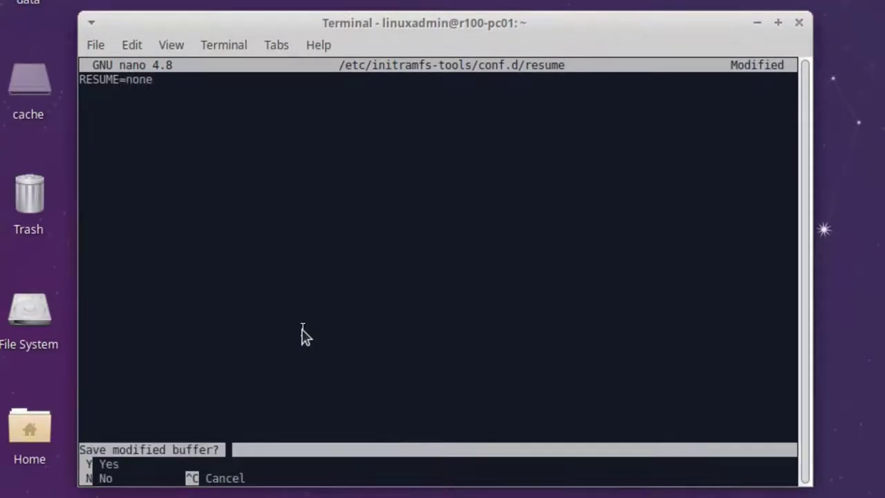
key("y")
key("Return")
- Rebuild the initrd with sudo update-initramfs -u
type("sudo")
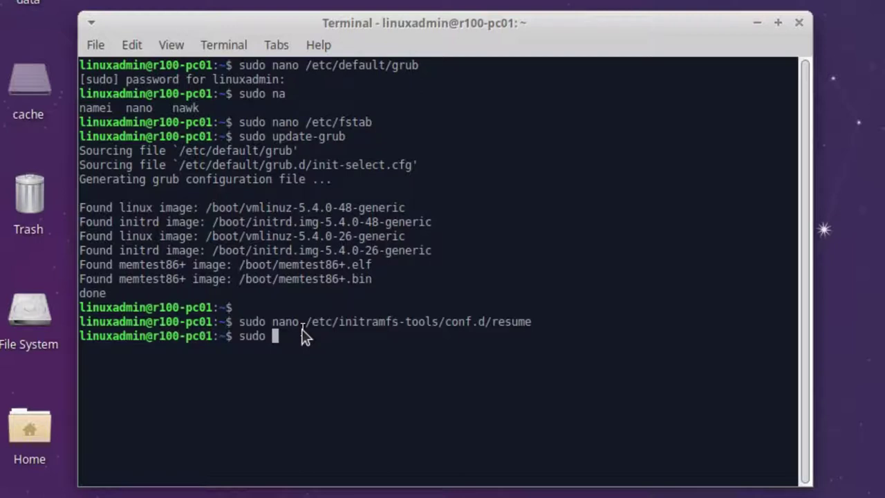
type("update-initramfs ")
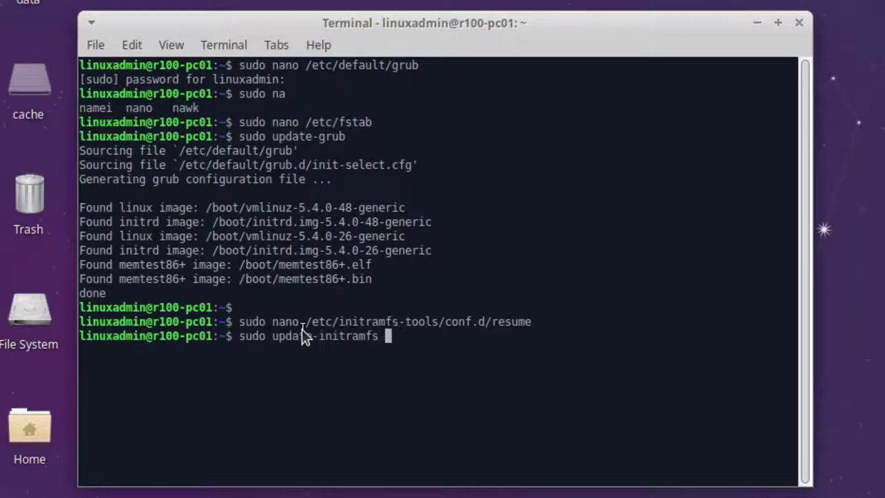
type("-u")
key("Return")
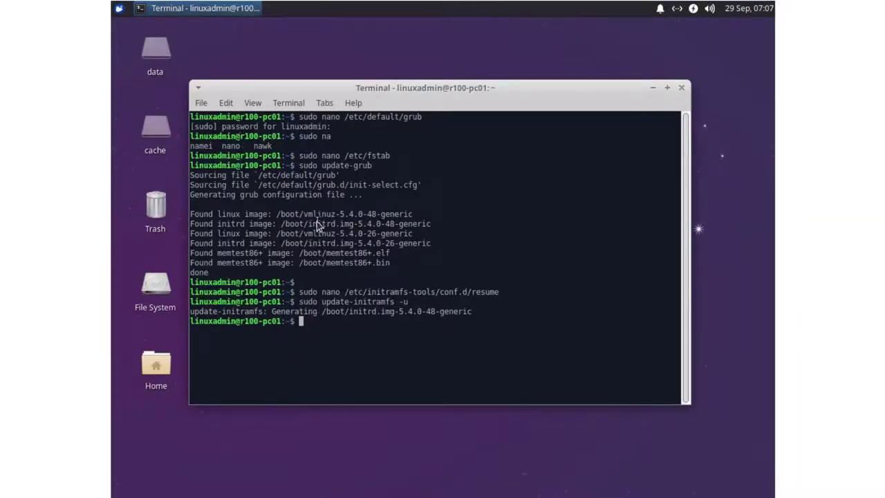
- Launch the web browser and search for linuxmuster-client-adsso
left_click(117, 10)
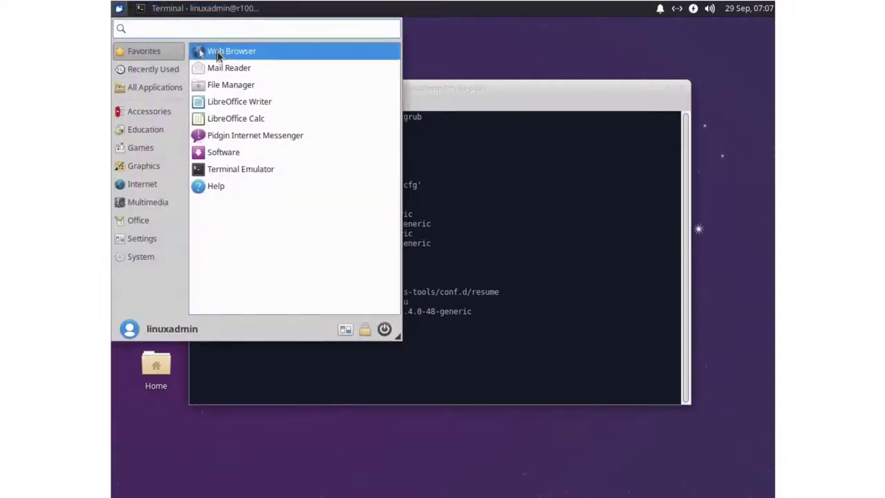
left_click(217, 52)
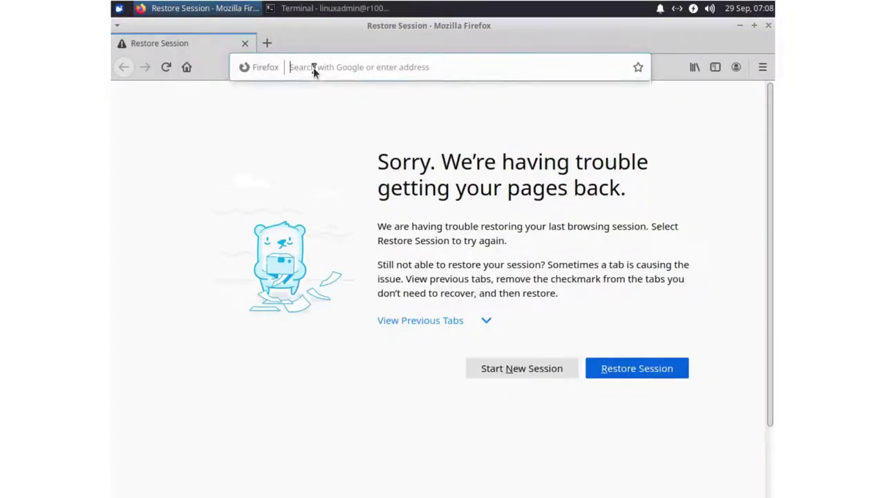
left_click(313, 67)
type("linuxmust")
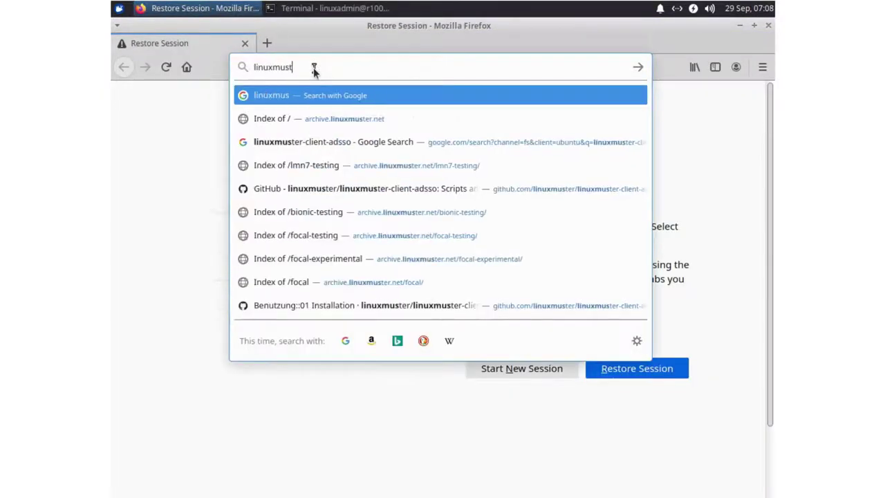
type("er-client-")
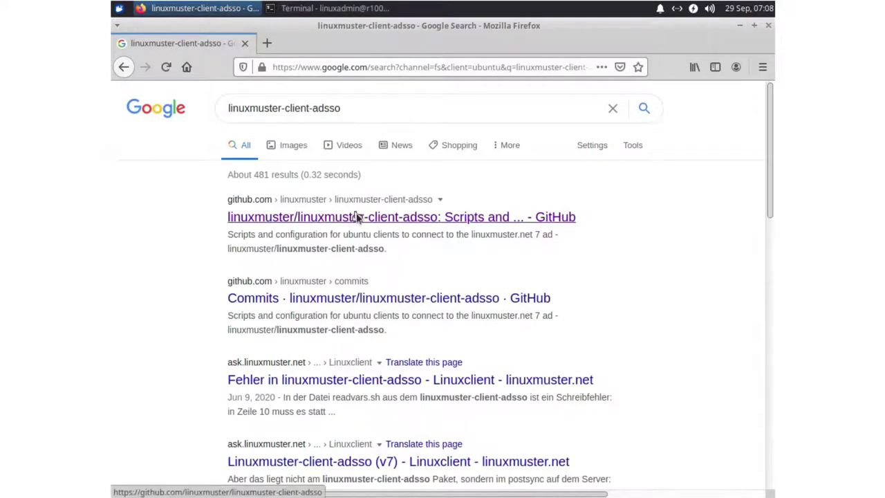
- Open the GitHub repository's wiki Installation page and select the wget repository key line
left_click(357, 218)
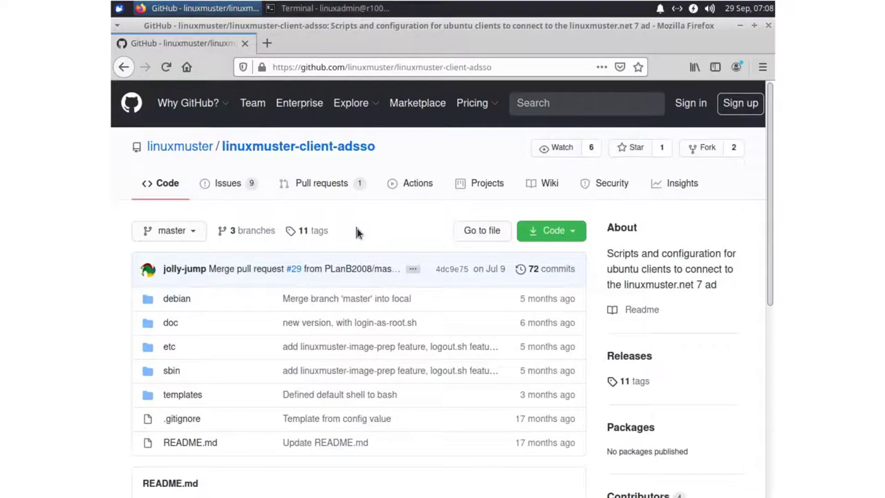
left_click(550, 191)
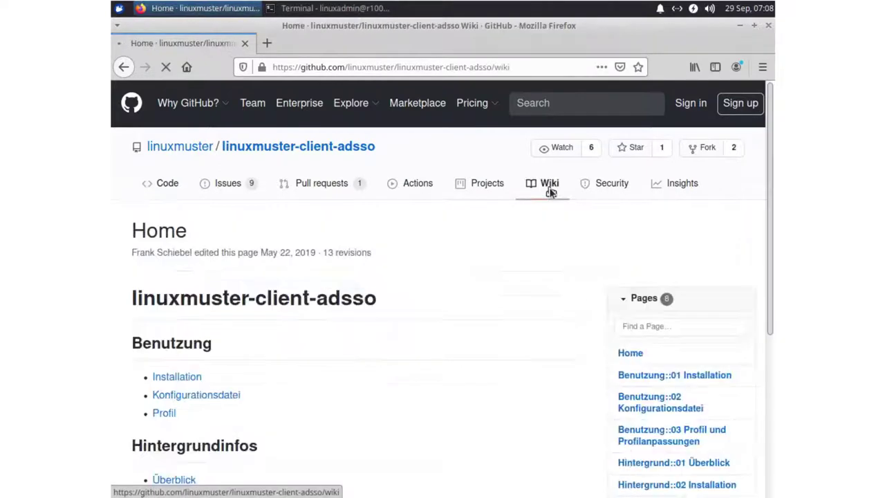
left_click(181, 381)
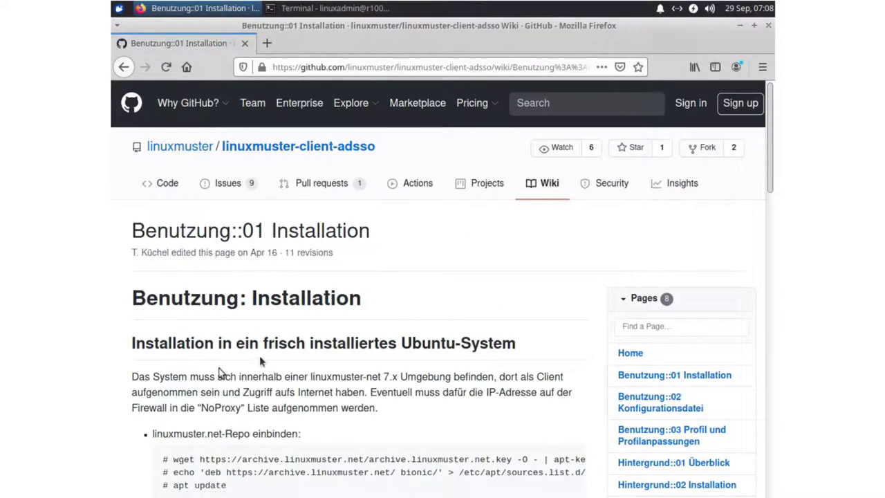
scroll(273, 356, "down", 3)
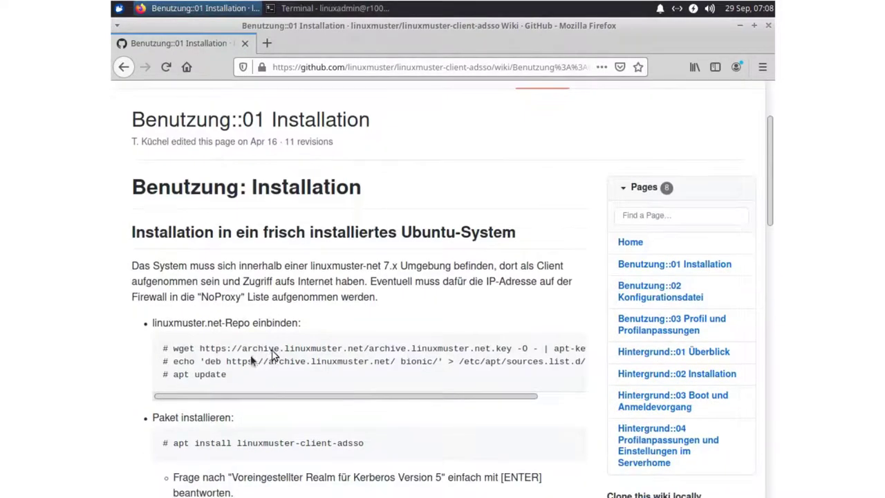
left_click_drag(173, 349, 571, 355)
- Become root with sudo -i and run the pasted wget command adding the linuxmuster key
left_click(292, 8)
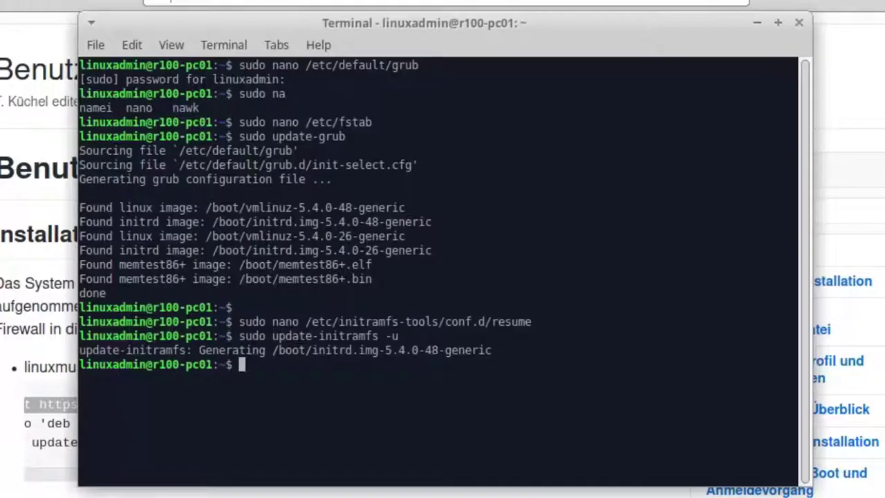
type("sudo ")
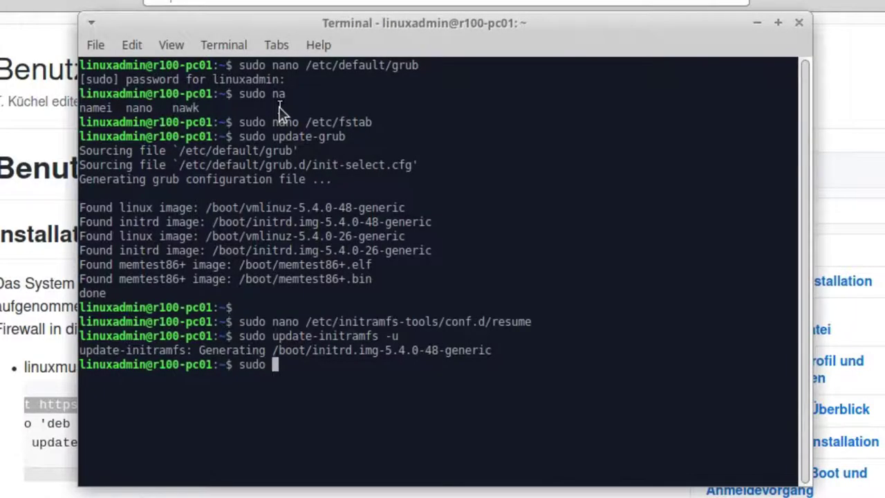
type("-i")
key("Return")
key("ctrl+shift+v")
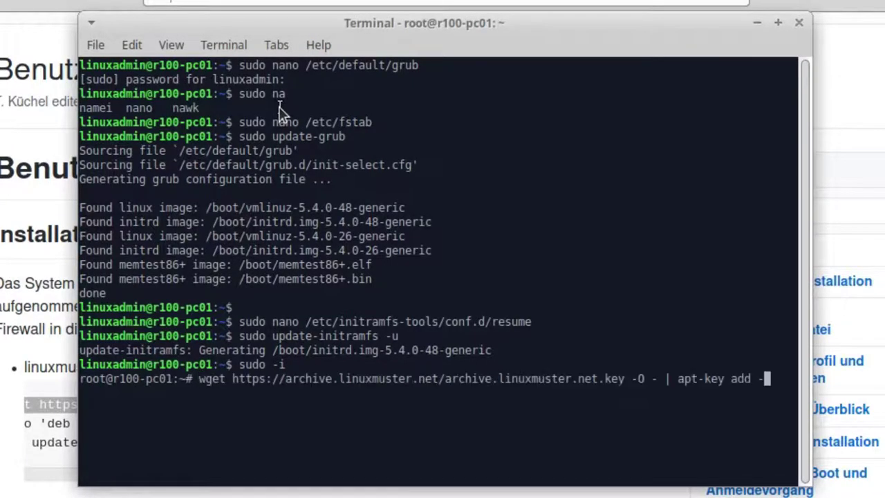
key("Return")
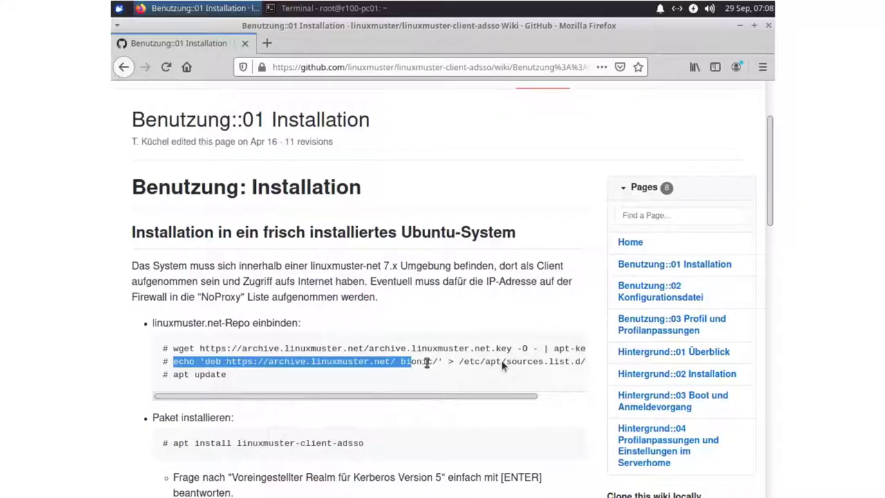
- Paste the wiki's repository echo line into the terminal and change bionic to focal
left_click_drag(502, 365, 530, 364)
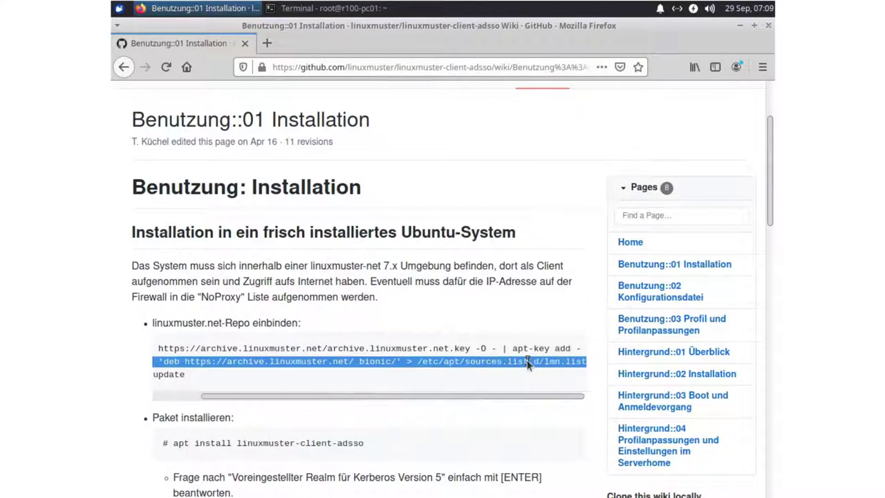
left_click(312, 14)
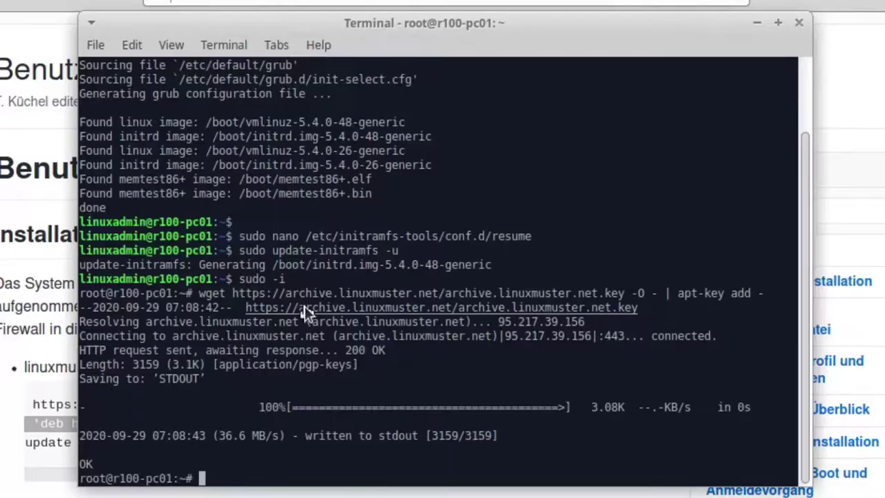
middle_click(345, 286)
key("Left")
key("Left")
key("Left")
key("Left")
key("Left")
key("Left")
key("Left")
key("Left")
key("Left")
key("Left")
key("Left")
key("Left")
key("Left")
key("Left")
key("Left")
key("Left")
key("Left")
key("Left")
key("Left")
key("Left")
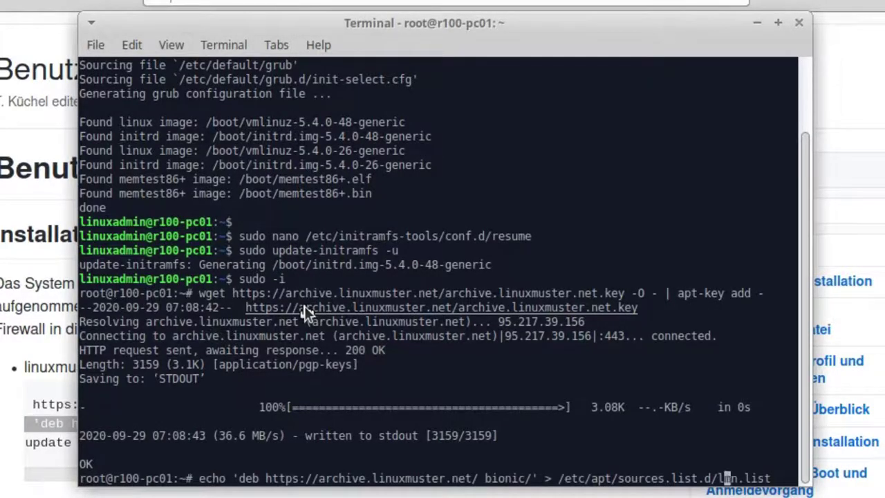
key("Left")
key("Left")
key("Left")
key("Left")
key("Left")
key("Left")
key("Left")
key("Left")
key("Left")
key("BackSpace")
key("BackSpace")
key("BackSpace")
key("BackSpace")
key("BackSpace")
key("BackSpace")
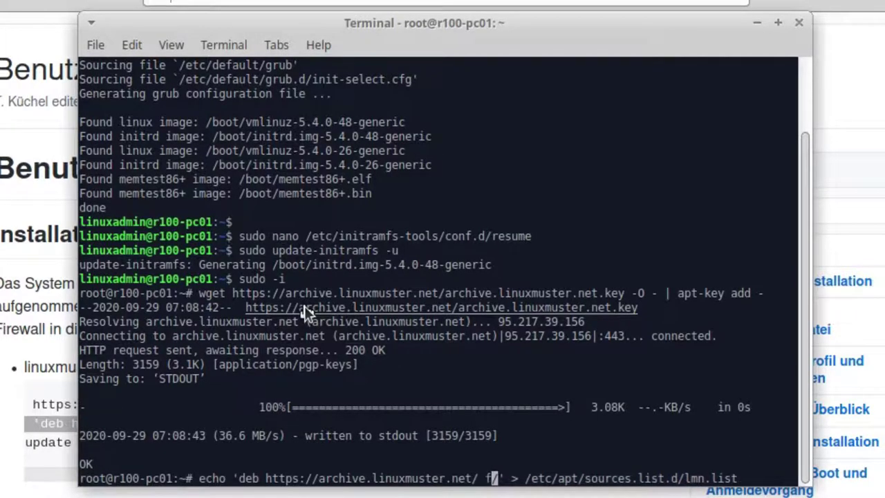
type("focal")
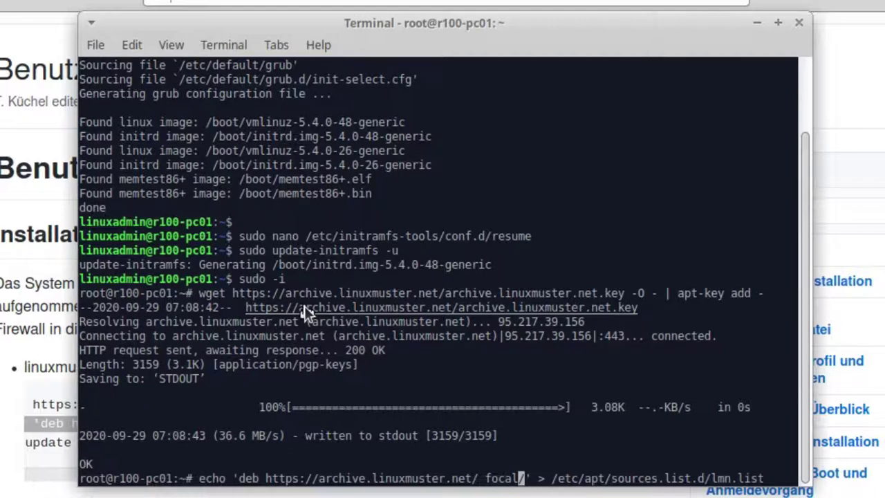
- Write the focal repository line to lmn.list and run apt update
key("Return")
type("apt update")
key("Return")
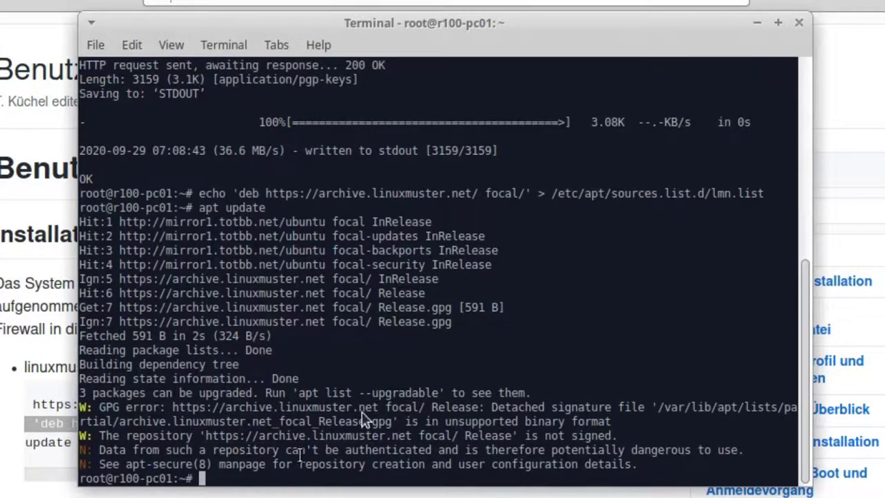
- Install linuxmuster-client-adsso, confirming the prompts and leaving the Kerberos realm empty
type("apt install ll")
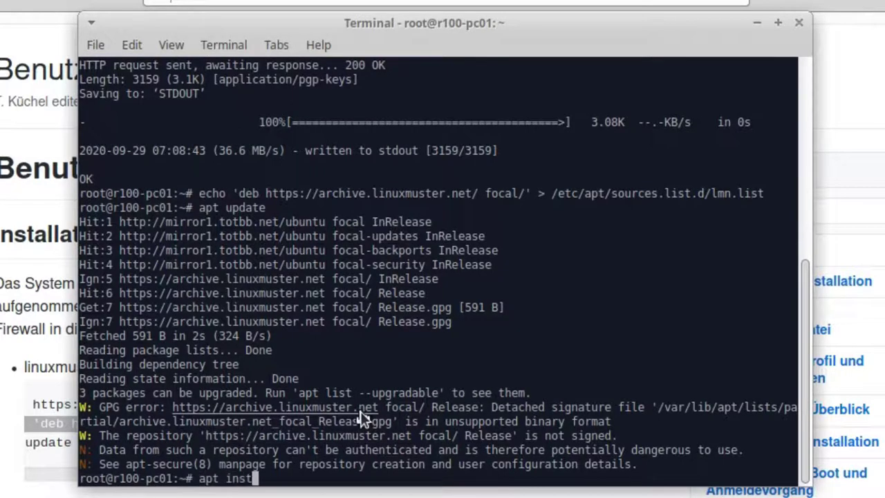
key("BackSpace")
key("BackSpace")
type("linuxmuster-client-")
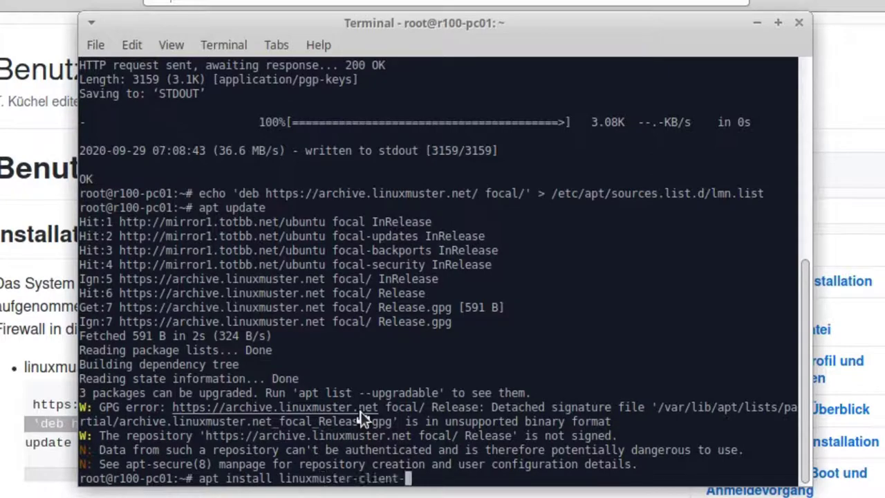
type("adsso")
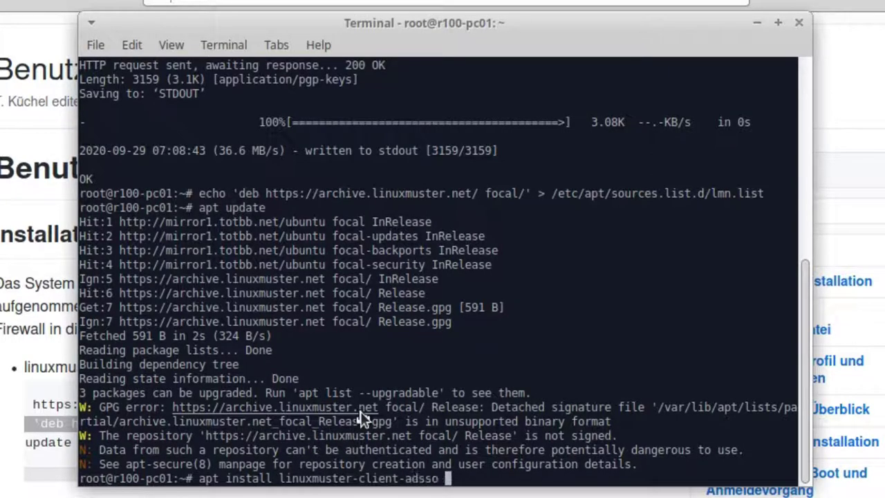
key("Return")
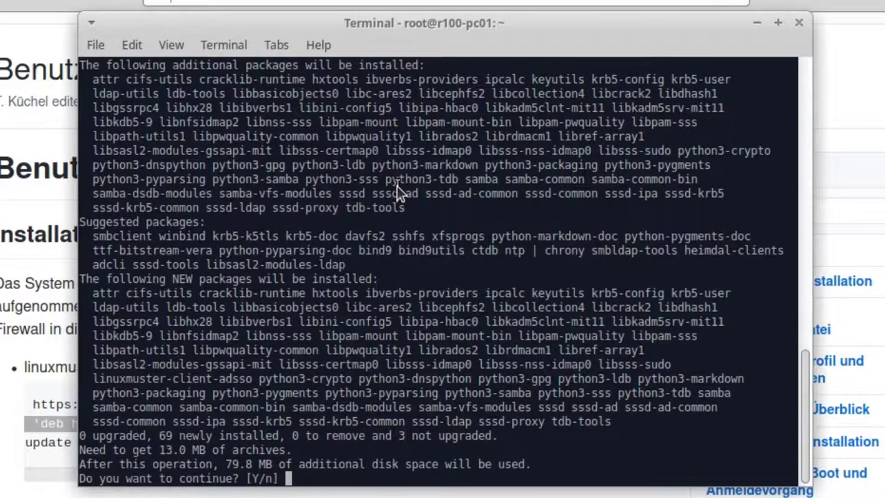
key("Return")
type("y")
key("Return")
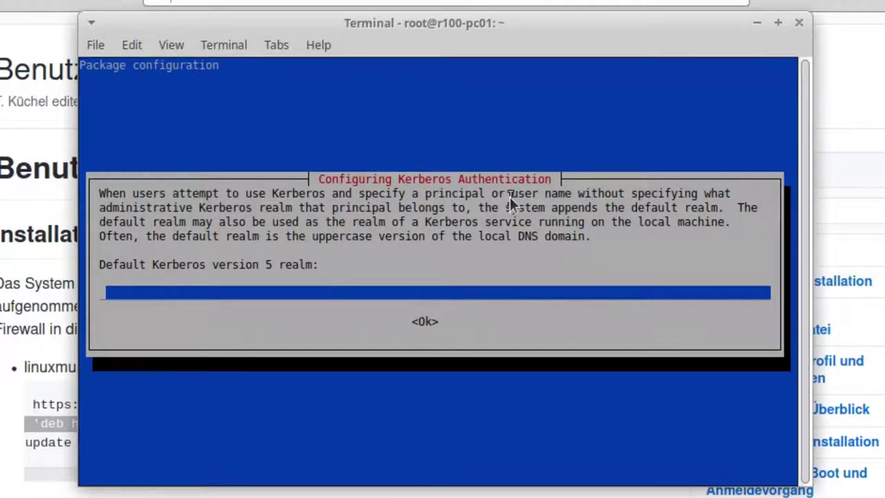
key("Tab")
key("Return")
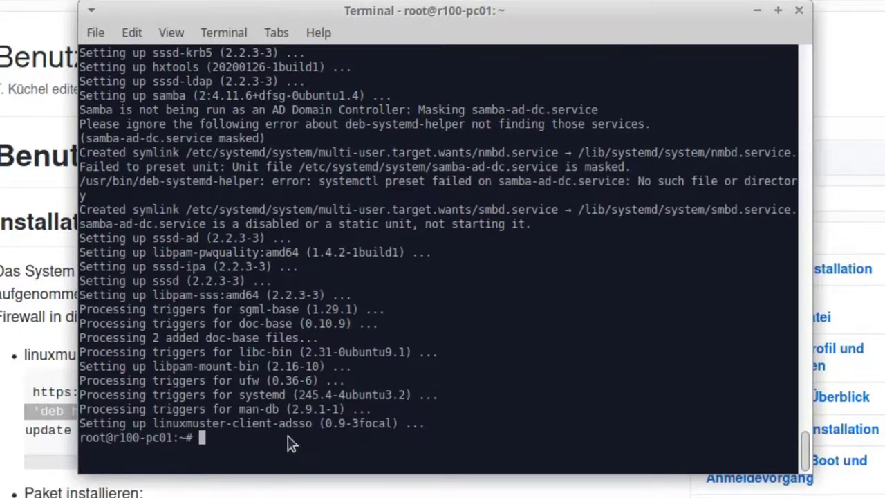
- Run linuxmuster-cloop-turnkey, skip the password change and upgrade, and join ad.openschoolsolutions.org as global-admin
type("linux")
key("Tab")
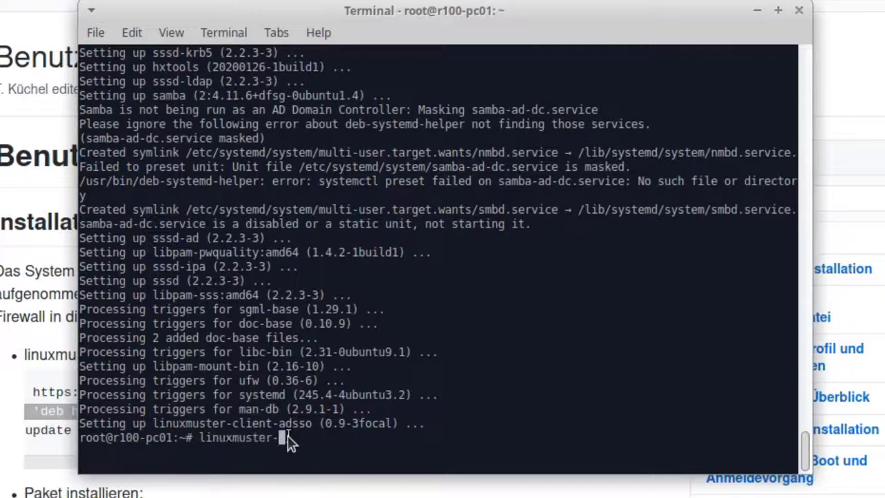
type("c")
key("Tab")
type("o")
key("Tab")
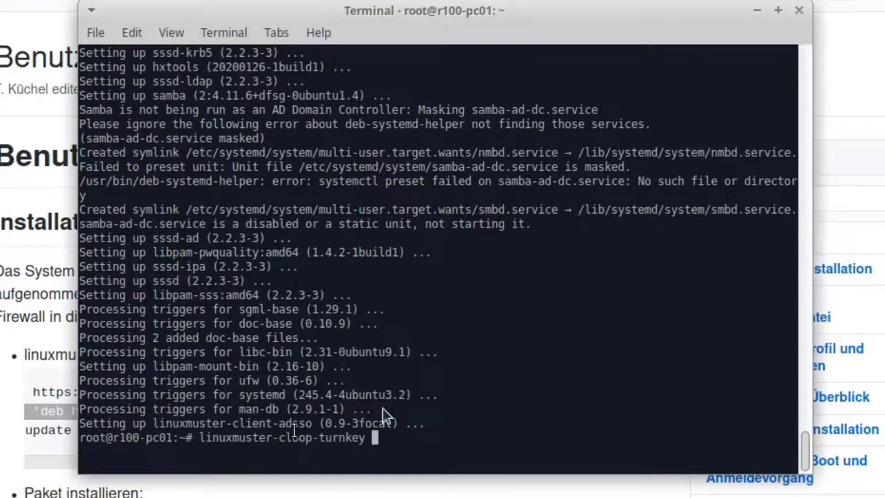
key("Return")
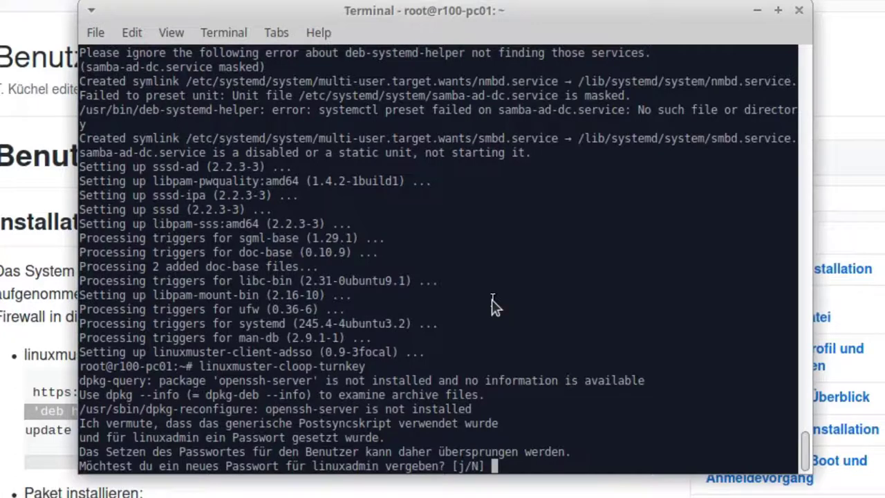
key("Return")
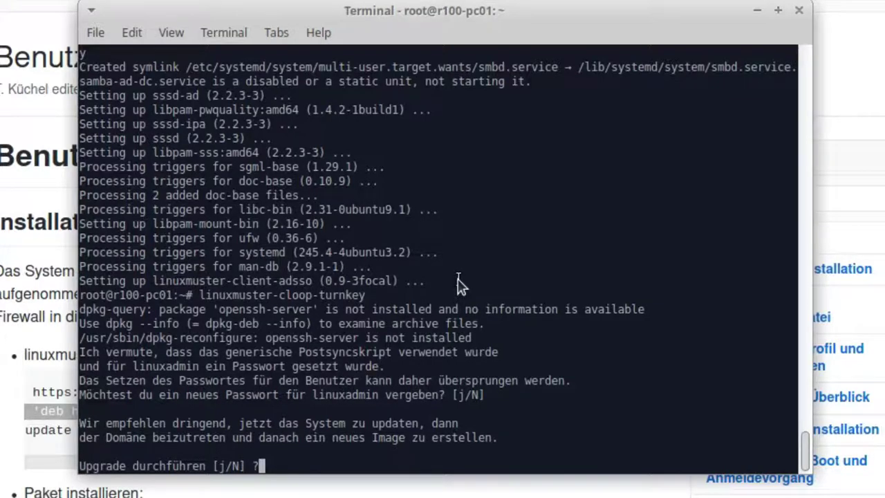
key("Return")
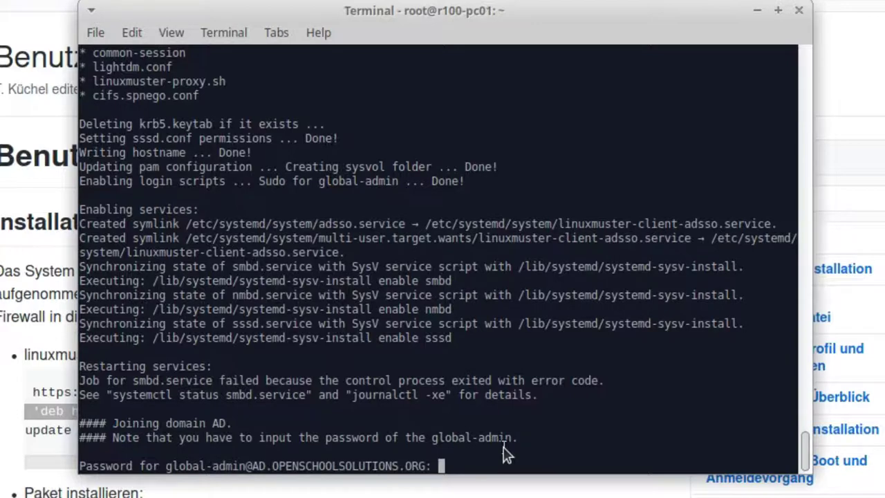
key("Return")
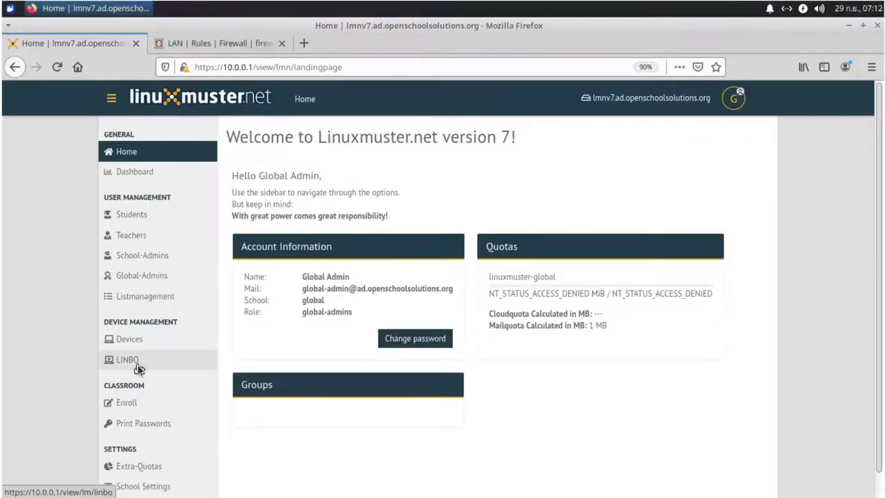
- Open the Ubuntu partition for editing in the xubuntu group's LINBO partition list
left_click(138, 363)
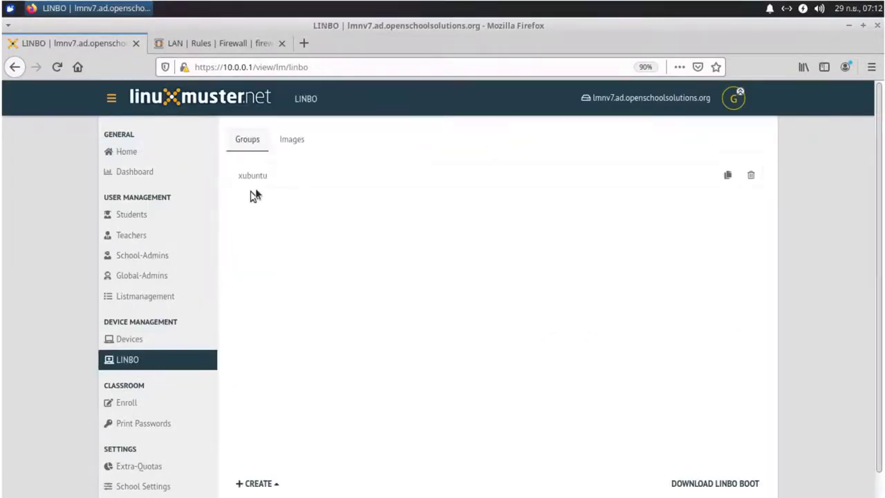
left_click(279, 181)
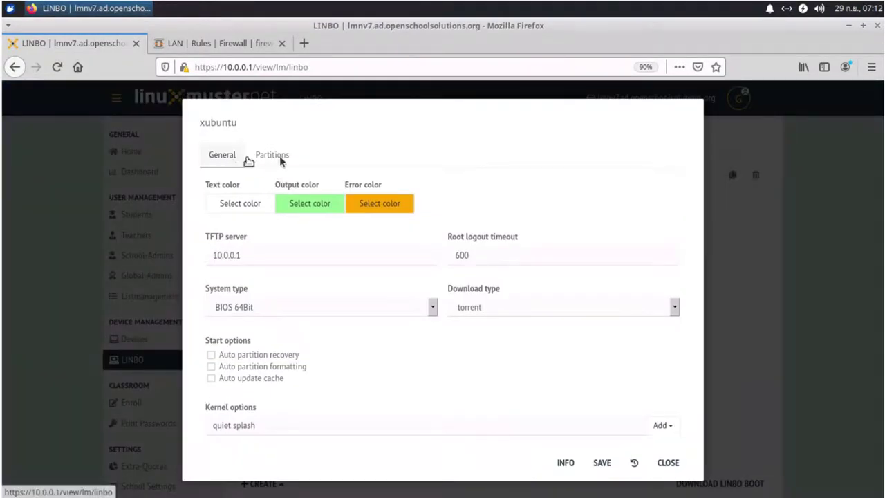
left_click(277, 158)
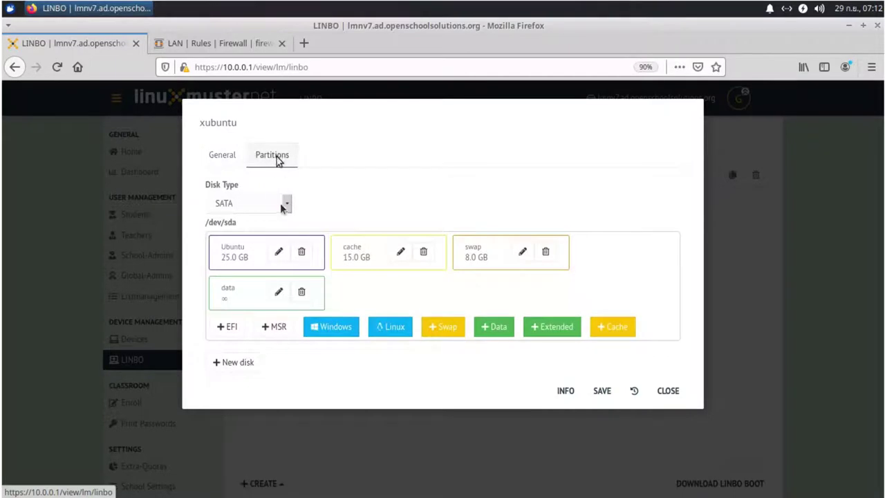
left_click(280, 255)
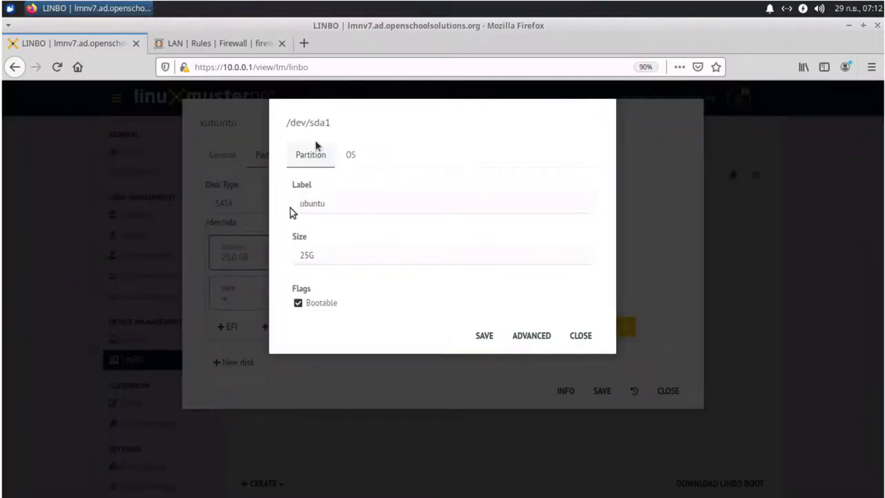
- In the partition's OS settings, make Start the default boot action for Ubuntu
left_click(537, 339)
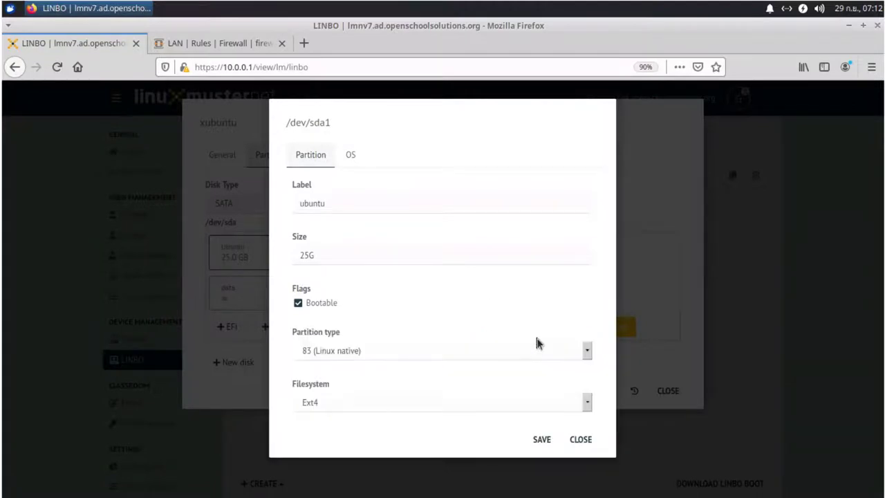
left_click(354, 153)
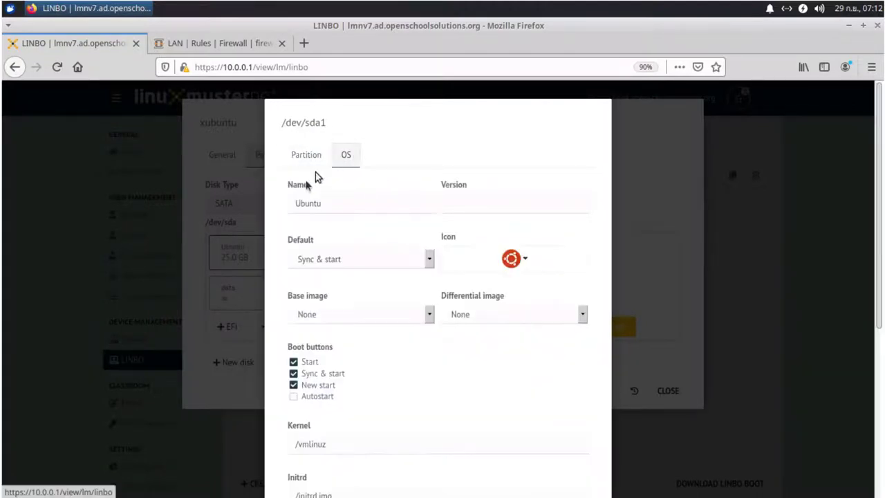
left_click(397, 262)
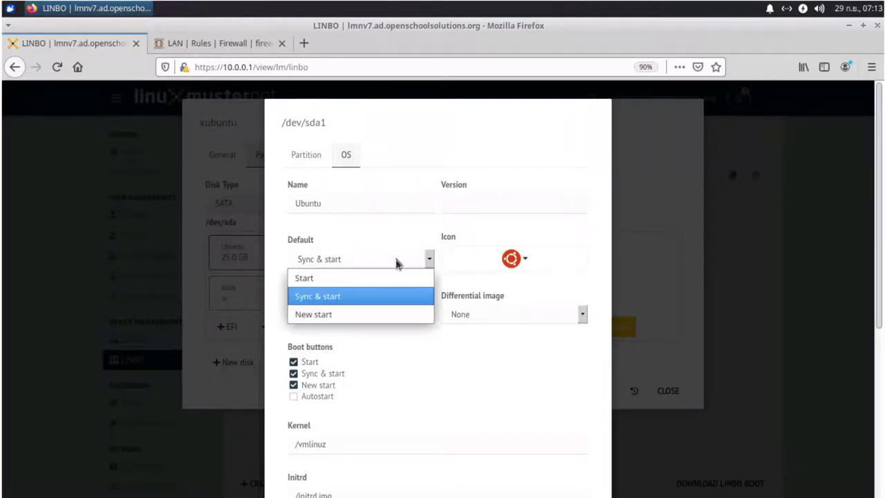
left_click(304, 278)
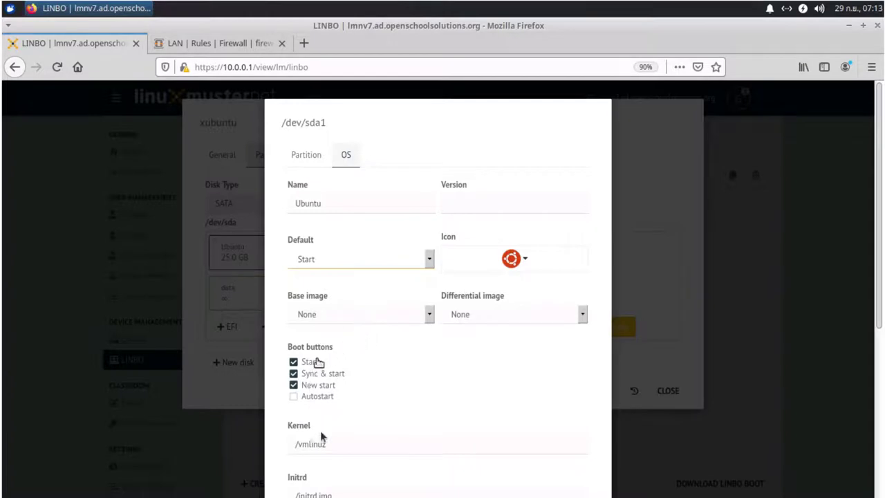
- Change the kernel path to /boot/vmlinuz and the initrd path to /boot/initrd.img
left_click(341, 447)
scroll(341, 448, "down", 5)
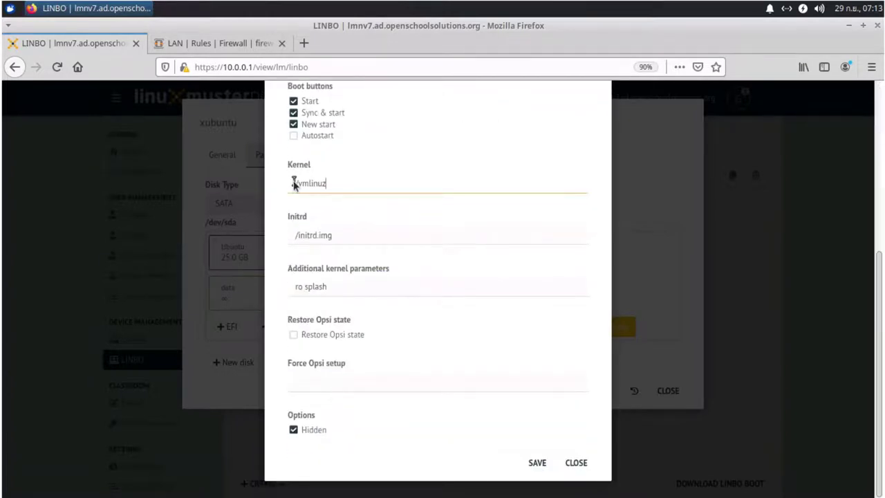
key("Home")
type("/boot")
left_click(296, 235)
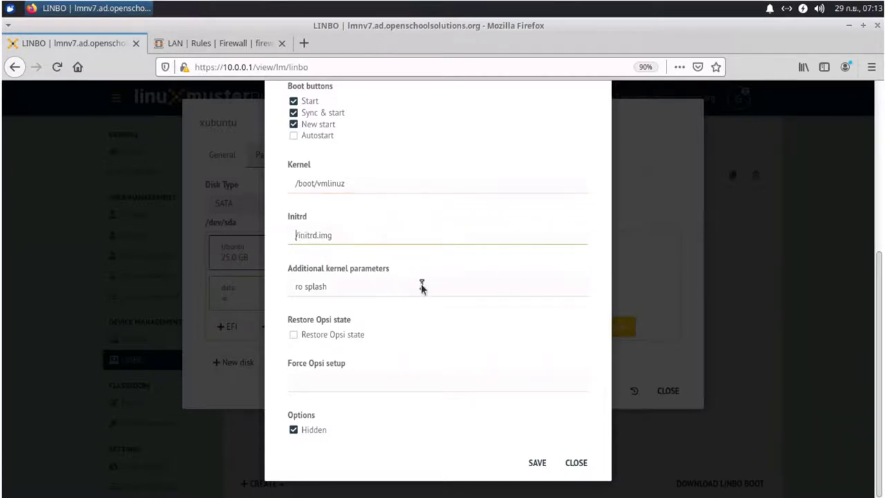
type("/boot/")
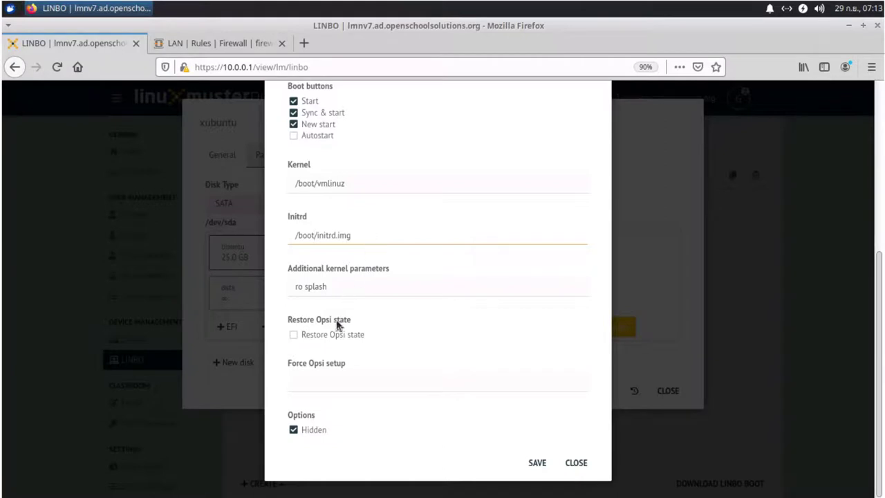
- Append root=/dev/xvda1 to the additional kernel parameters and save the partition settings
left_click(346, 290)
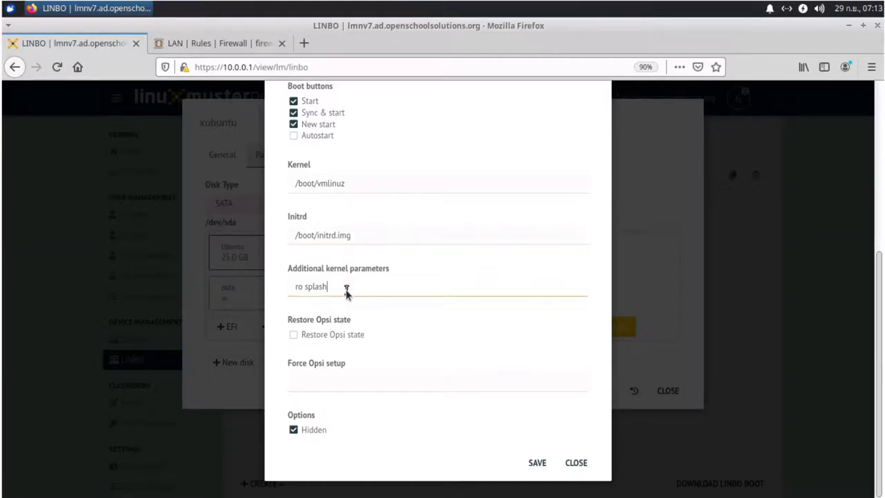
type("root")
type("=/dev/xvda1")
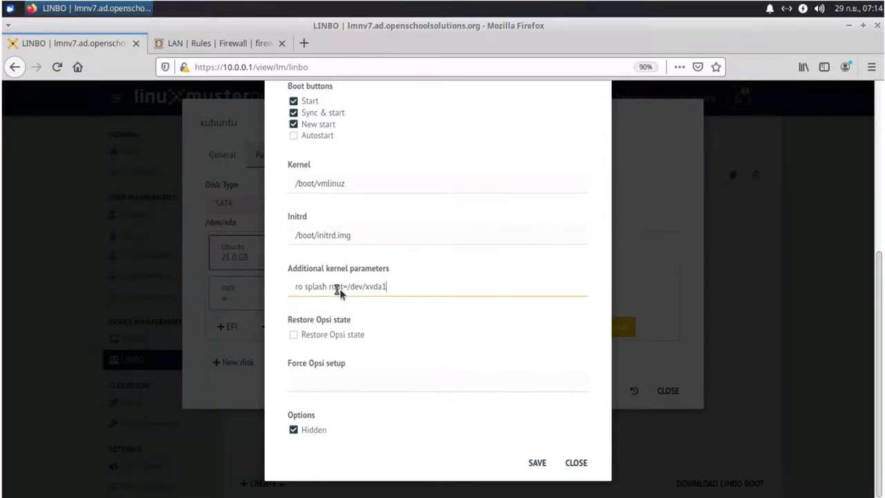
left_click(538, 463)
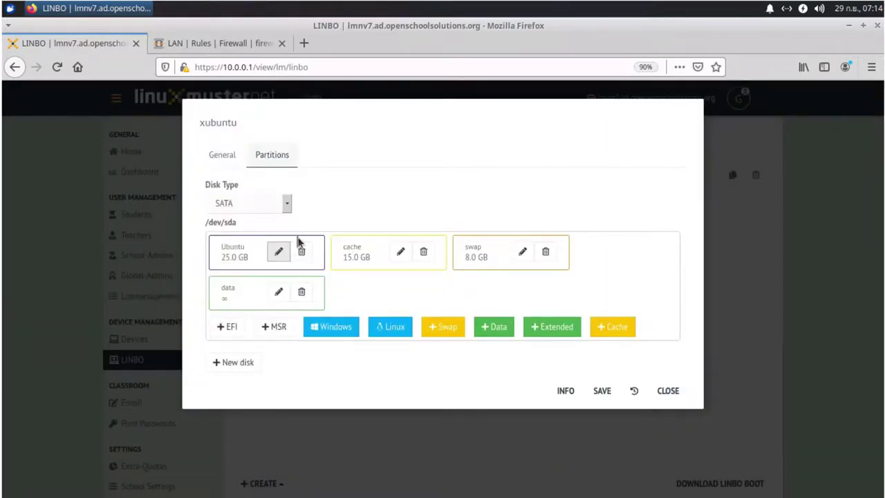
- Save the xubuntu group configuration and restart the client from the Xfce Whisker menu
left_click(603, 392)
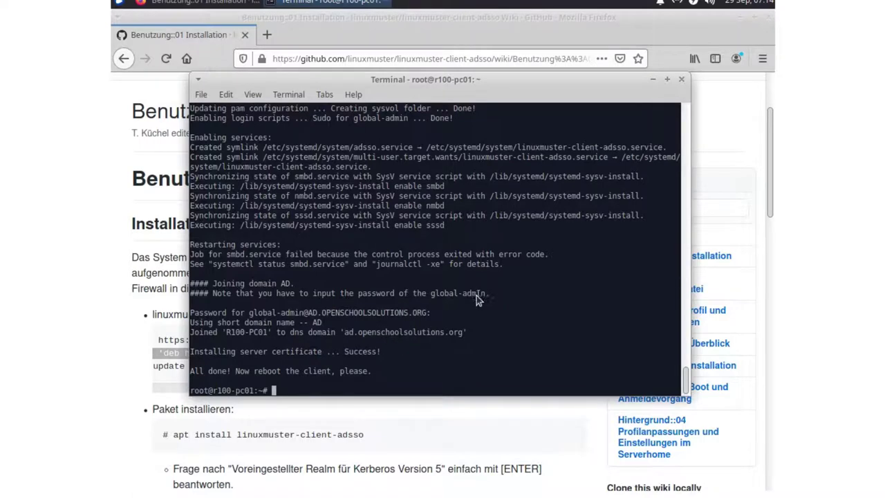
left_click(120, 5)
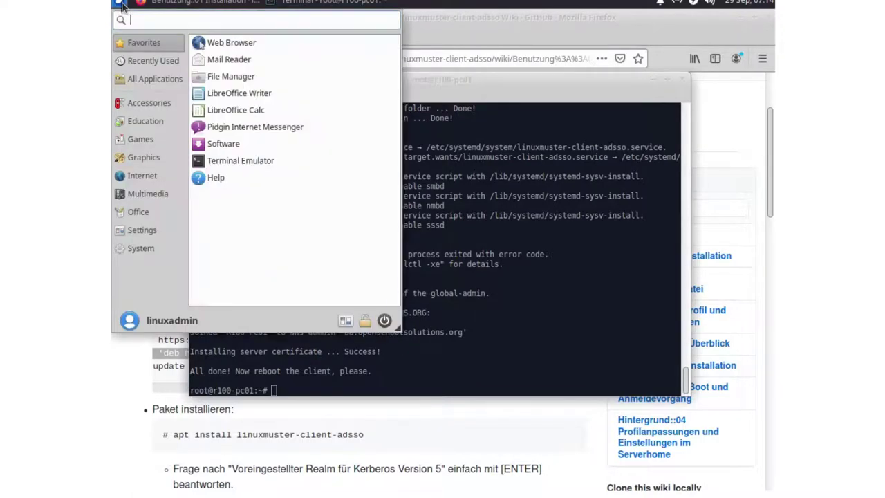
left_click(385, 321)
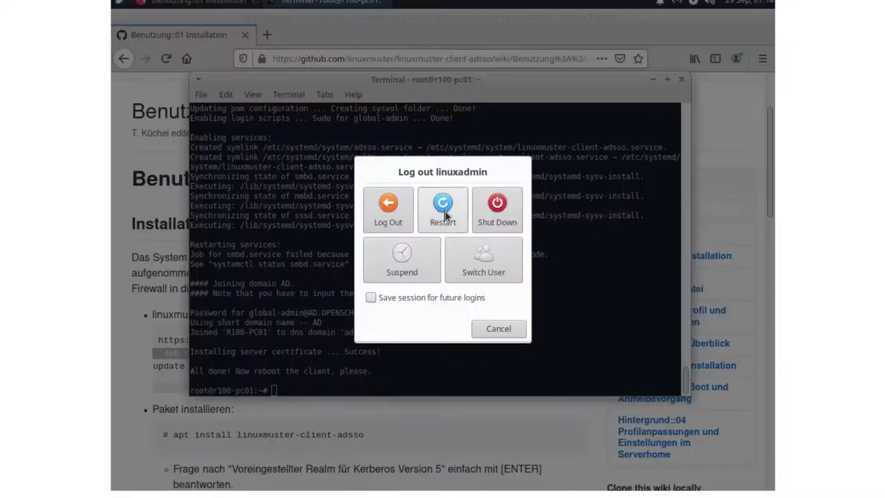
left_click(443, 207)
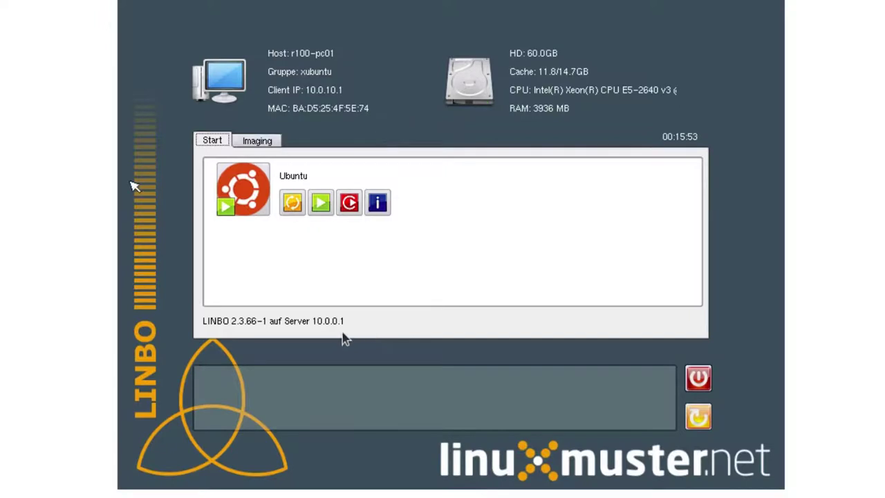
- Unlock LINBO's Imaging tab with the root password and start Image erstellen for Ubuntu
left_click(250, 143)
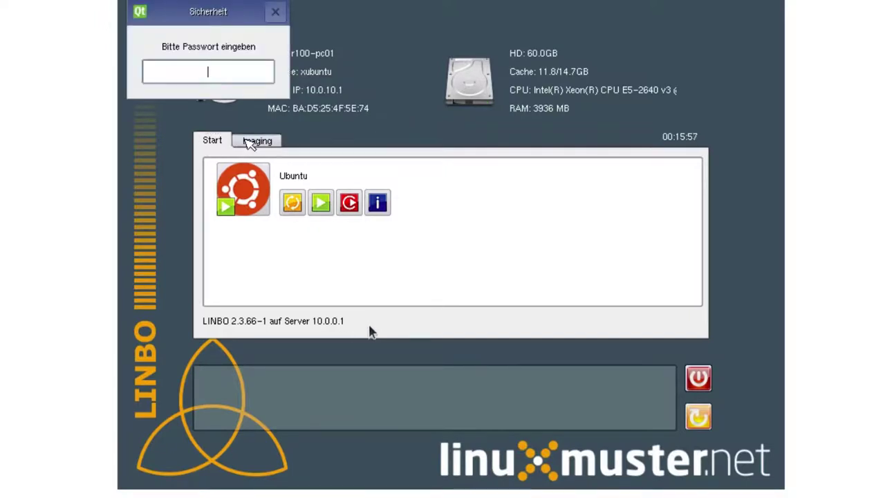
key("Return")
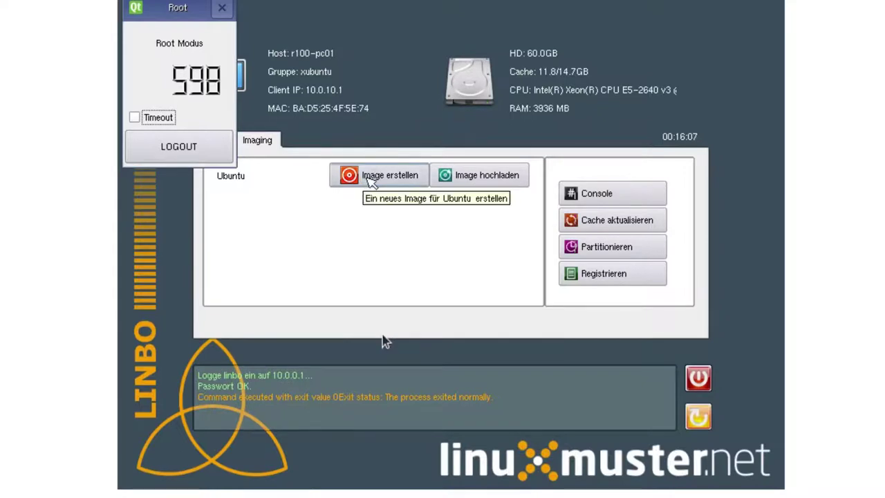
left_click(372, 178)
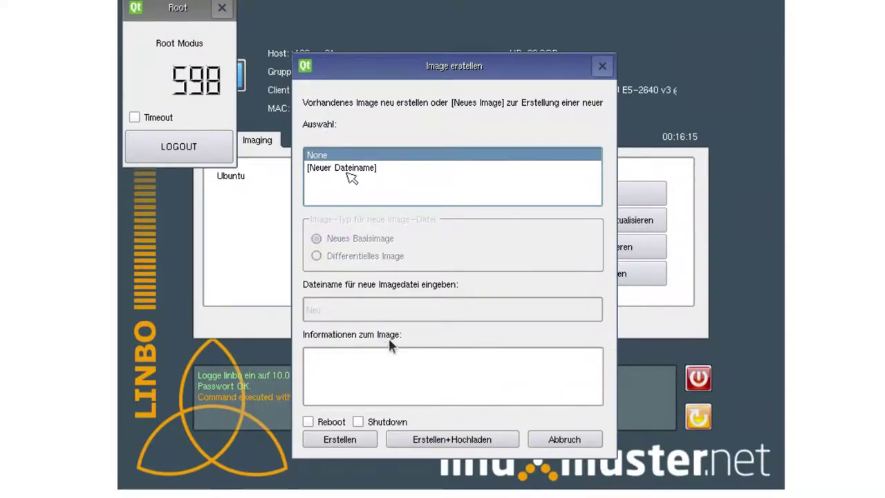
- Create a new base image named xubuntu from Ubuntu and upload it with Erstellen+Hochladen
left_click(351, 169)
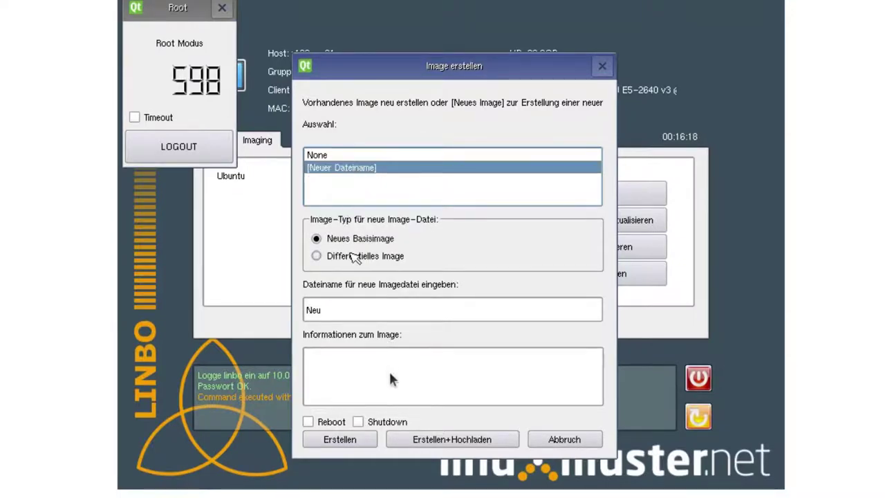
left_click(351, 311)
double_click(352, 313)
type("xubuntu")
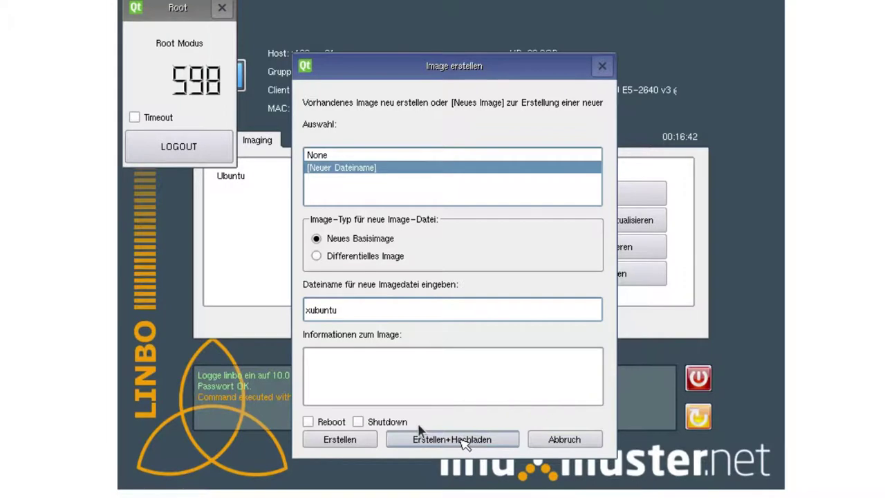
left_click(462, 439)
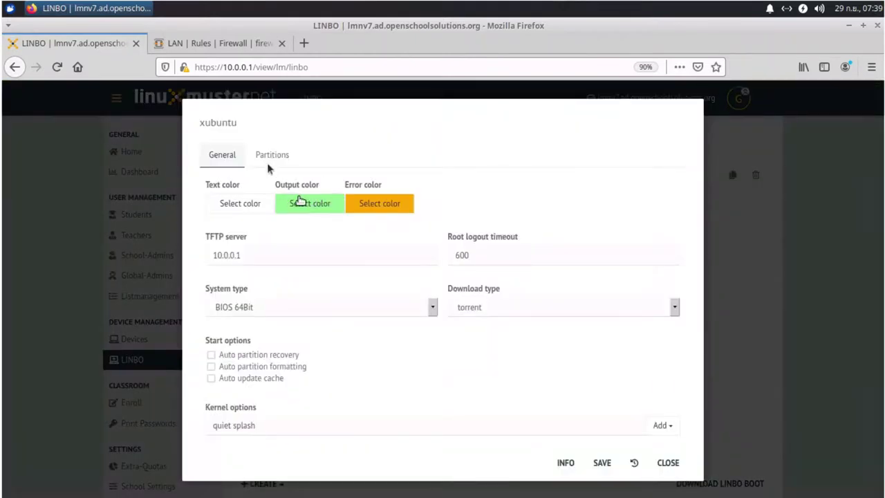
- Choose xubuntu.cloop as the base image in the Ubuntu partition's OS settings and save
left_click(272, 156)
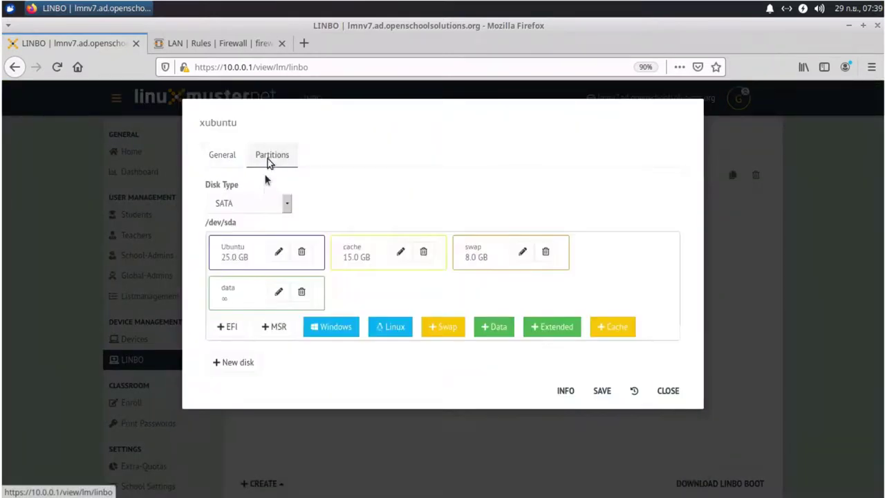
left_click(278, 255)
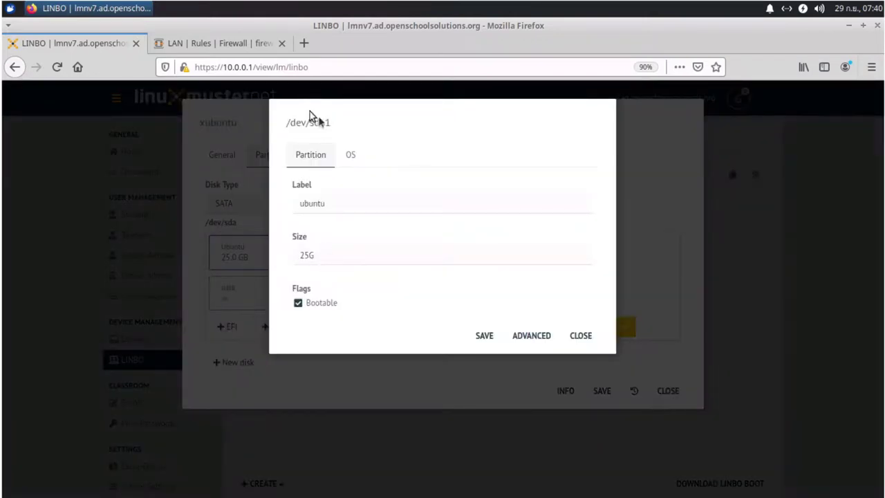
left_click(351, 156)
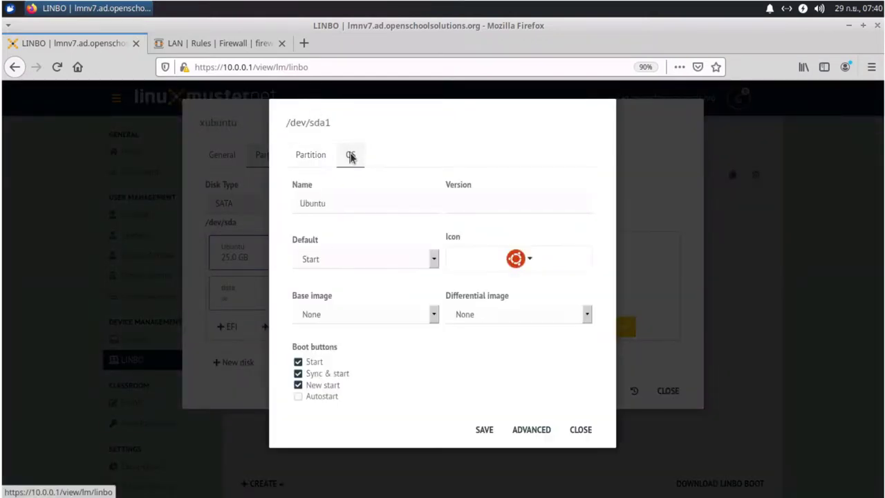
left_click(388, 314)
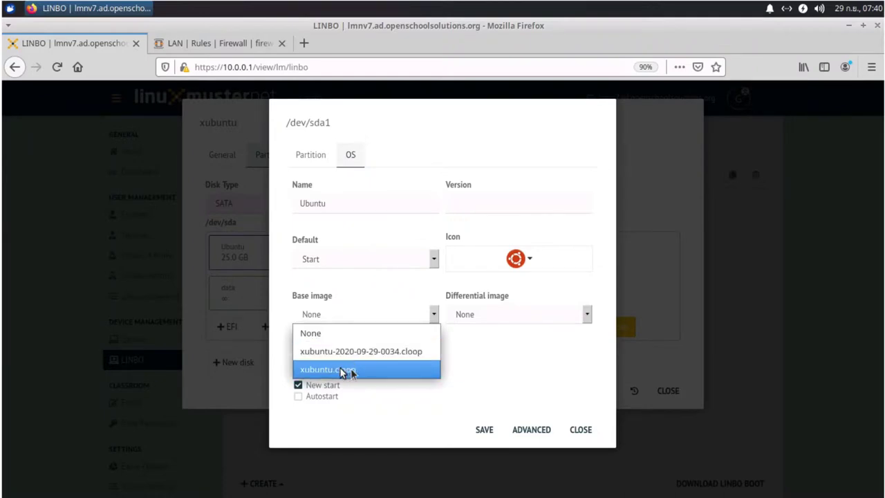
left_click(366, 371)
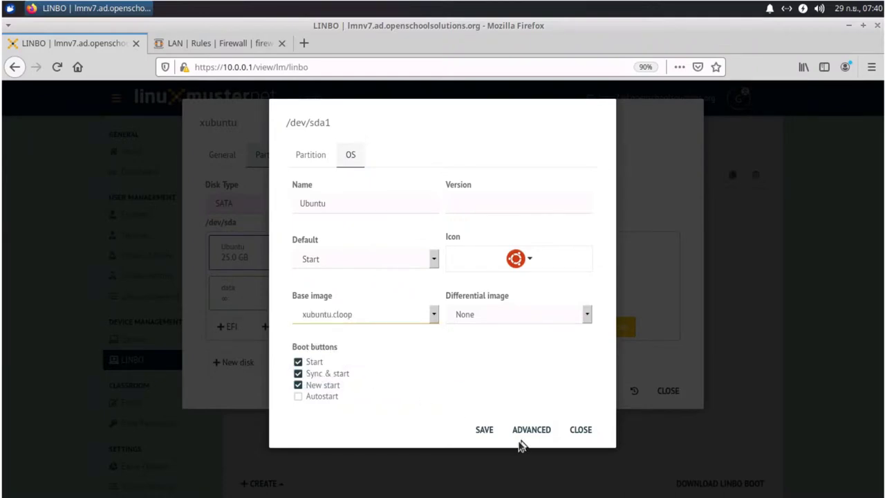
left_click(485, 430)
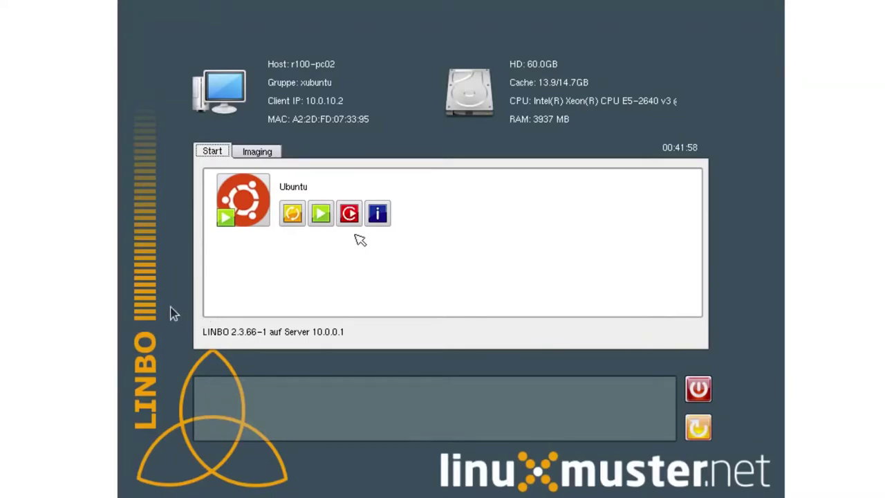
- Sync & start Ubuntu on r100-pc02 from the xubuntu.cloop server image
left_click(294, 216)
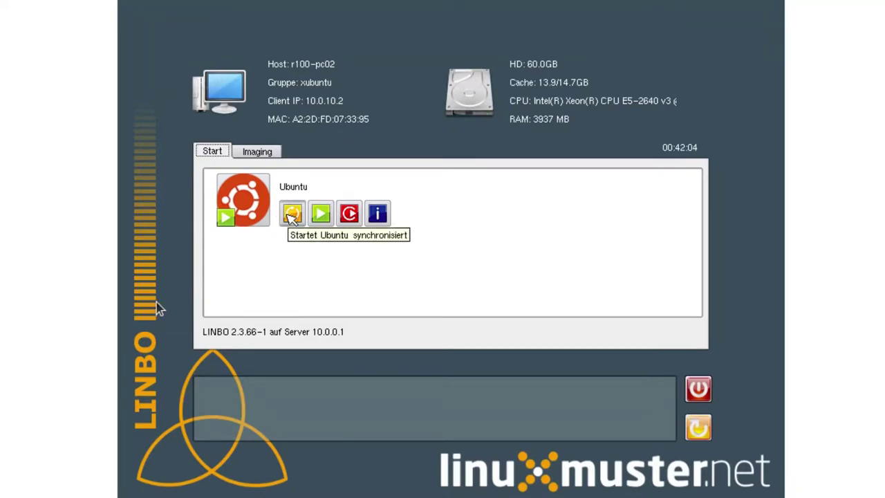
left_click(292, 216)
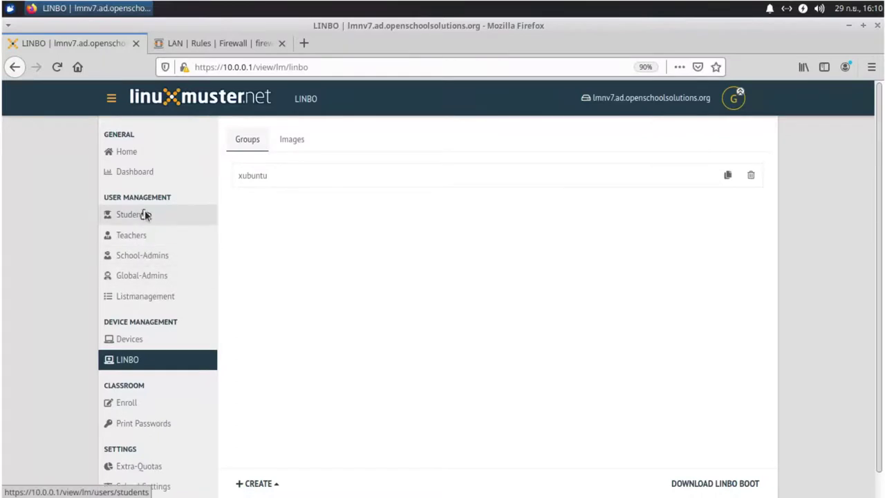
- Open the Students list under User Management
left_click(145, 215)
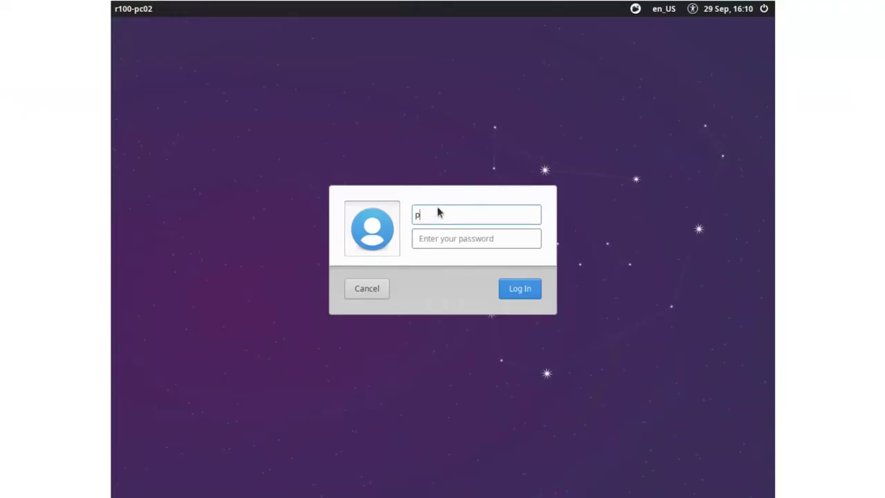
- Enter the student's username on the r100-pc02 login screen and move to the password field
type("dma")
key("Tab")
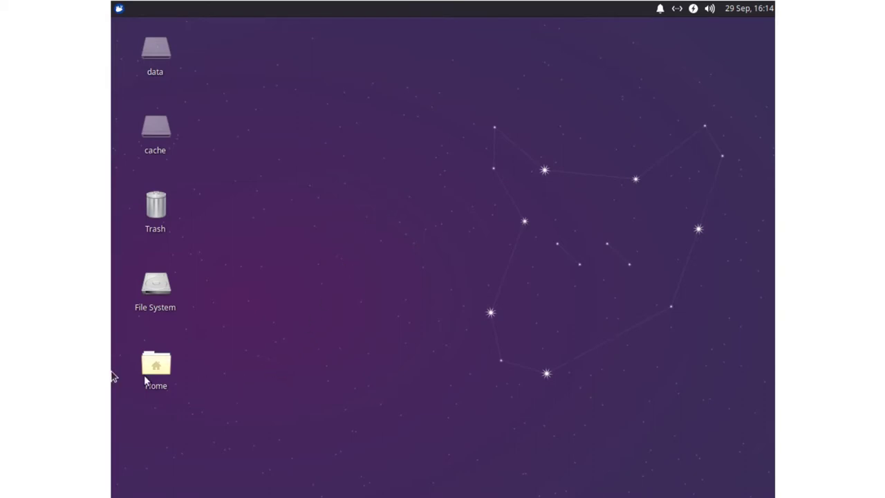
double_click(159, 365)
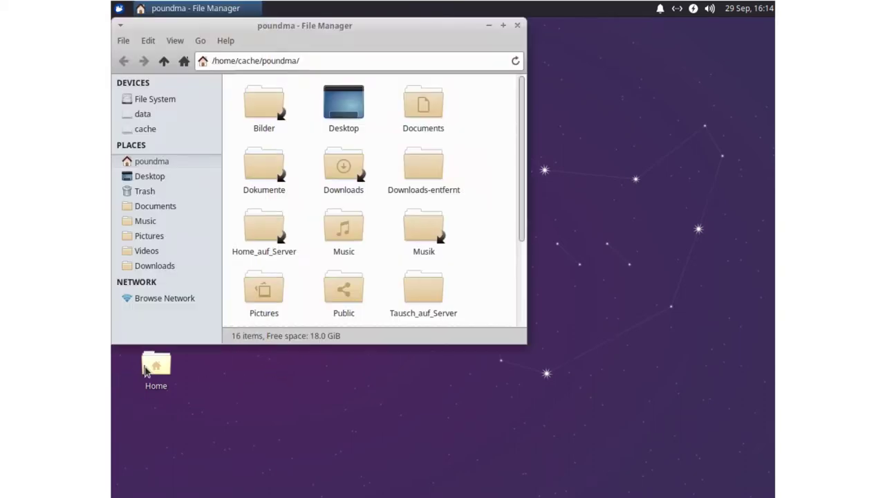